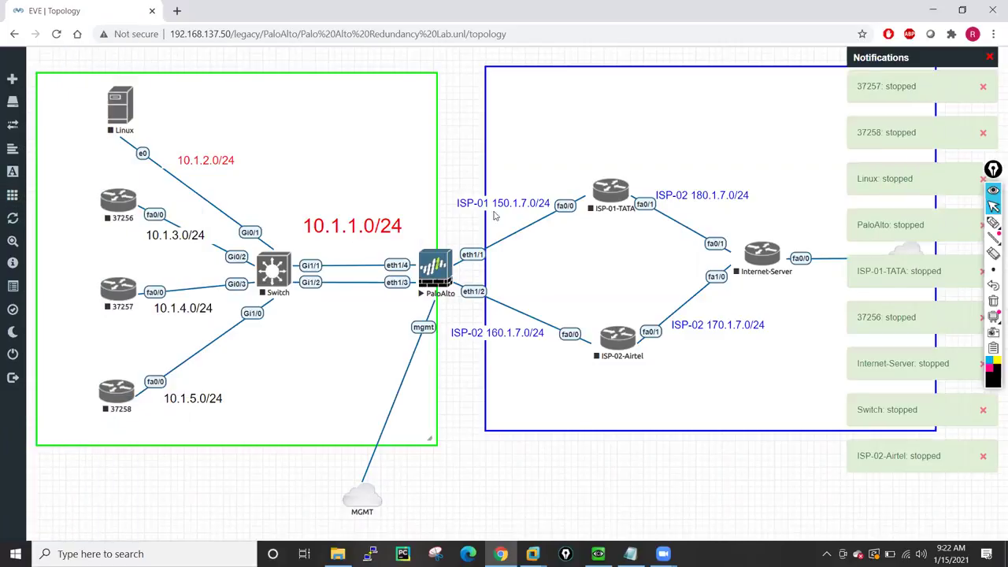
Close the open redundancy lab and create a new lab named "Palo Alto Ipsec Site to Site VPN" in the PaloAlto folder
mouse_move(16, 315)
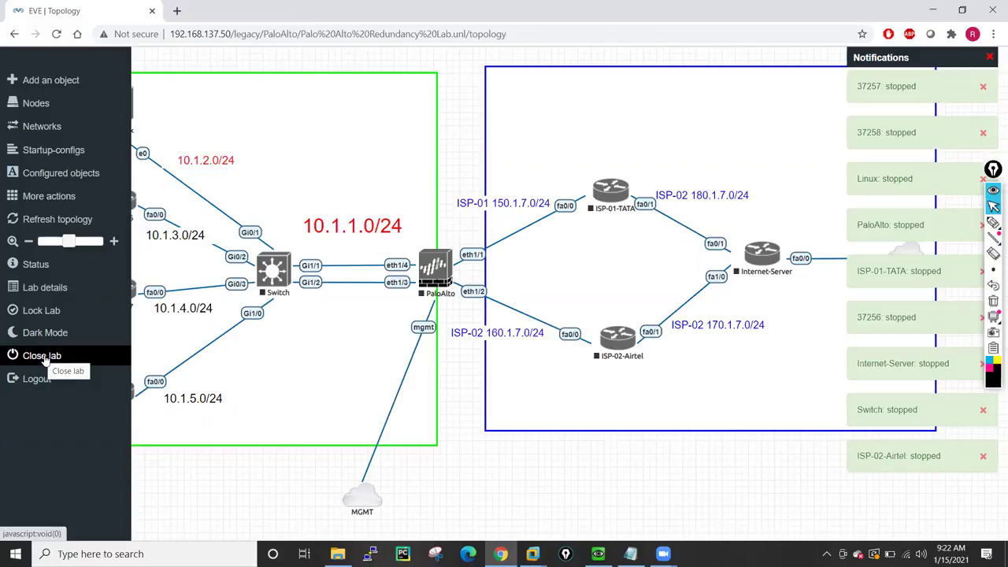
left_click(46, 362)
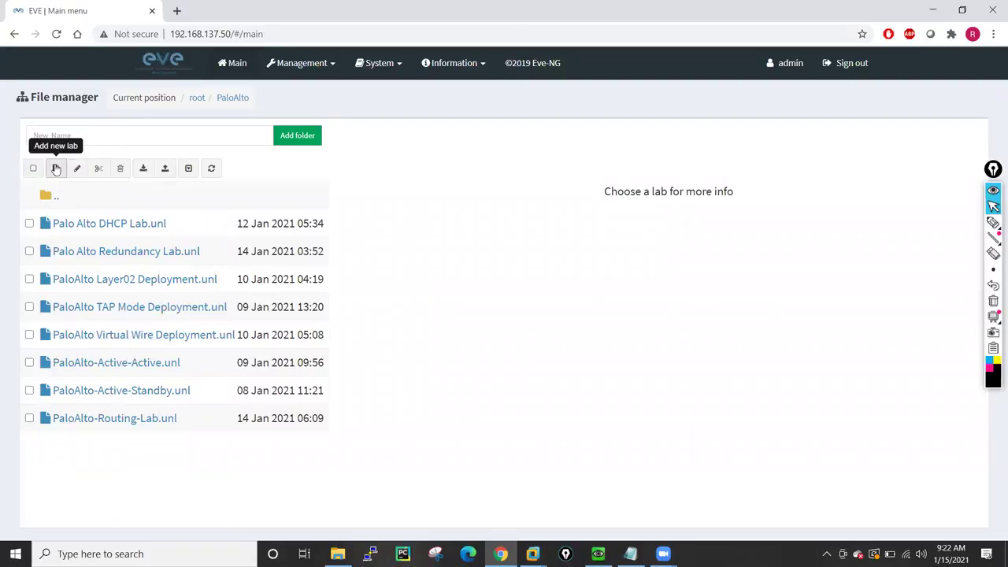
left_click(56, 169)
left_click(146, 157)
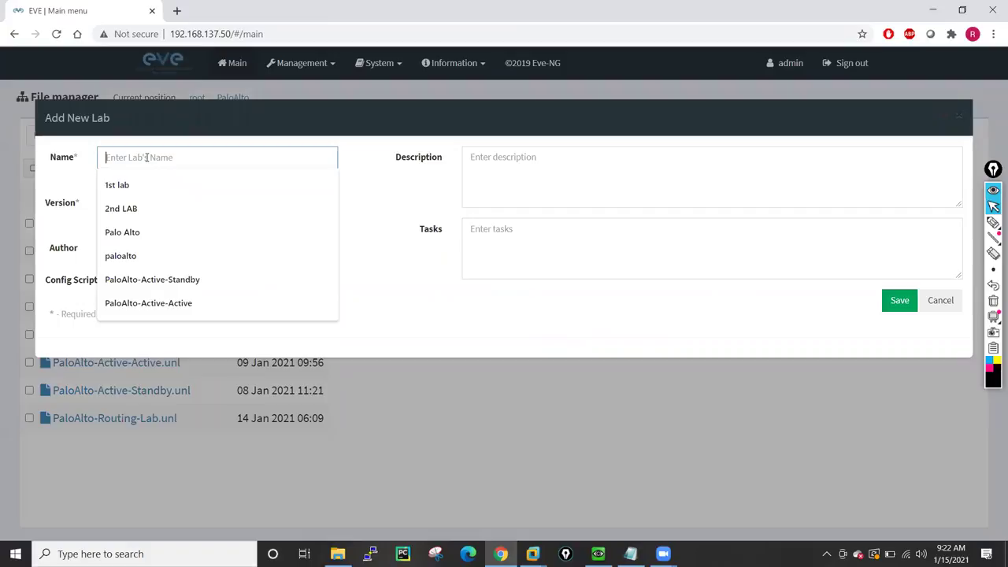
type("palo")
key("BackSpace")
key("BackSpace")
key("BackSpace")
key("BackSpace")
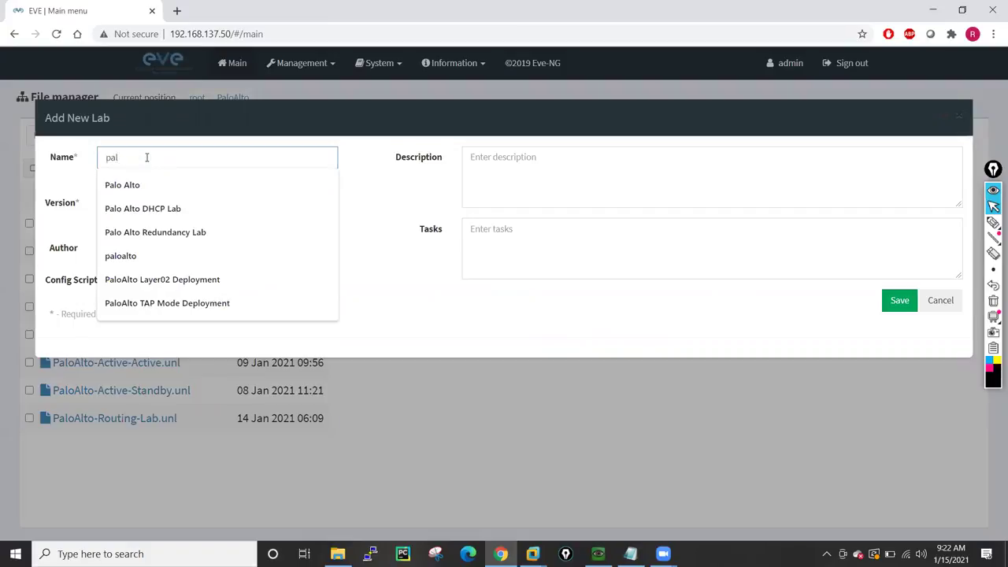
type("Palo")
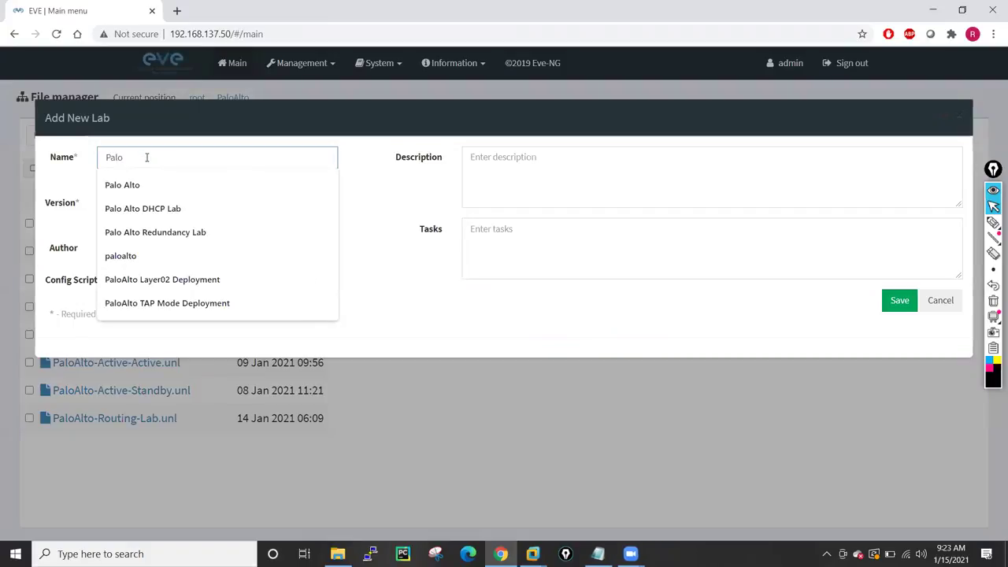
type(" Alto ")
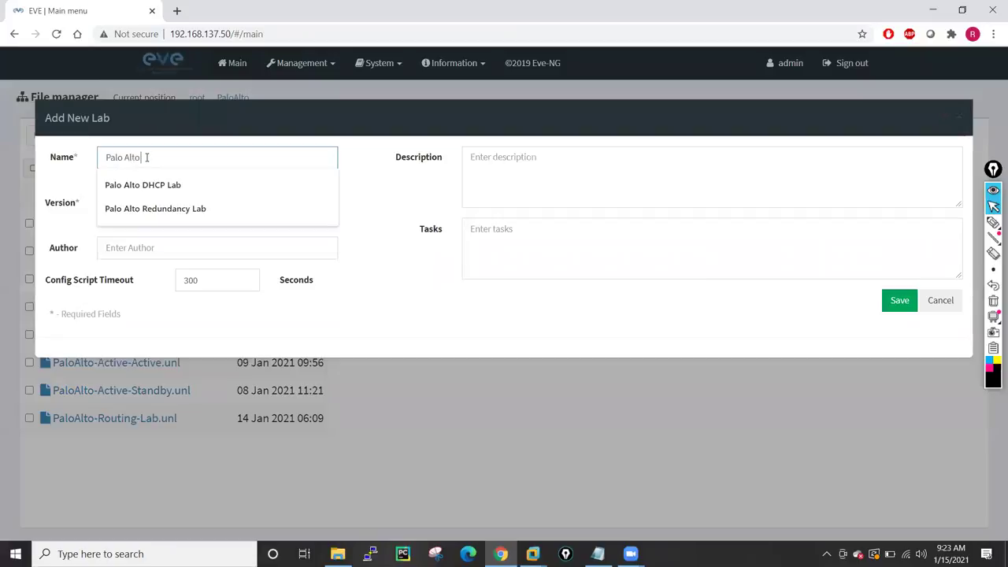
type("Site to")
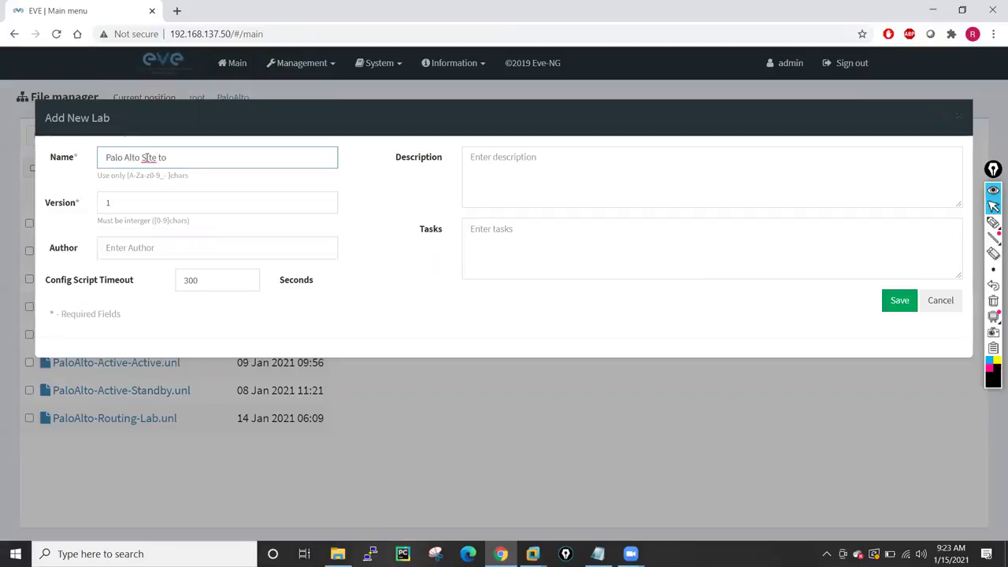
type(" Site VPN")
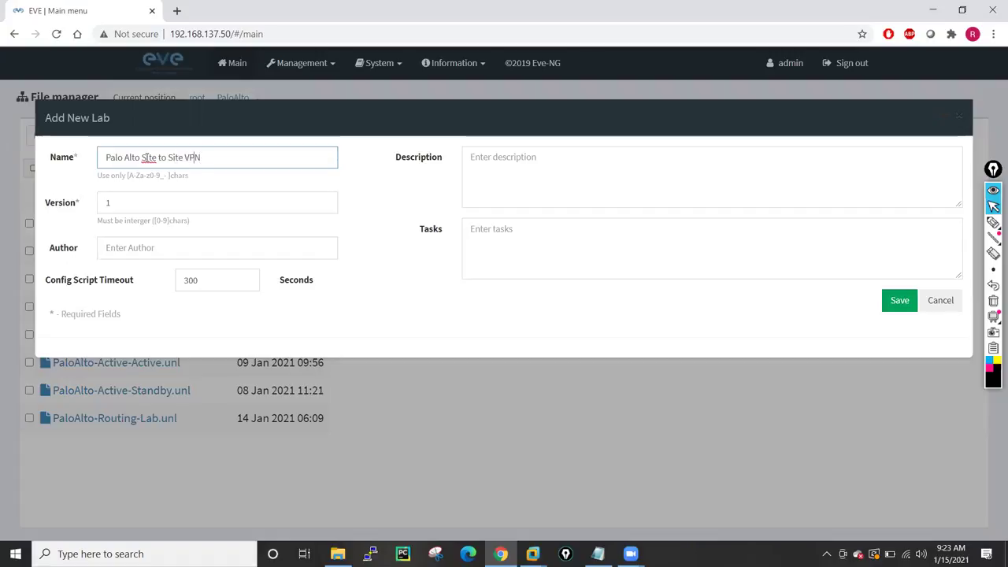
type("Ipsec")
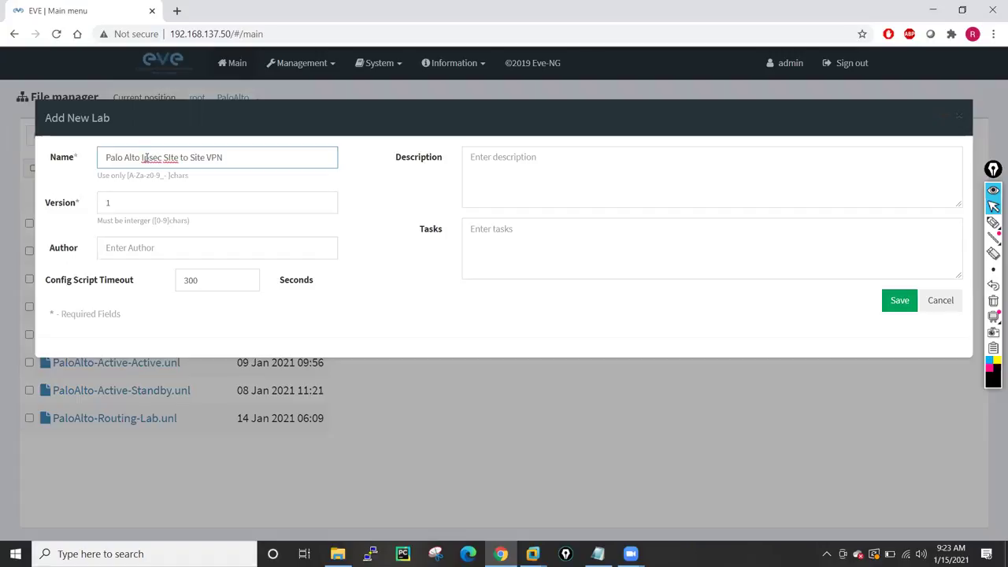
key("BackSpace")
type("i")
left_click(899, 300)
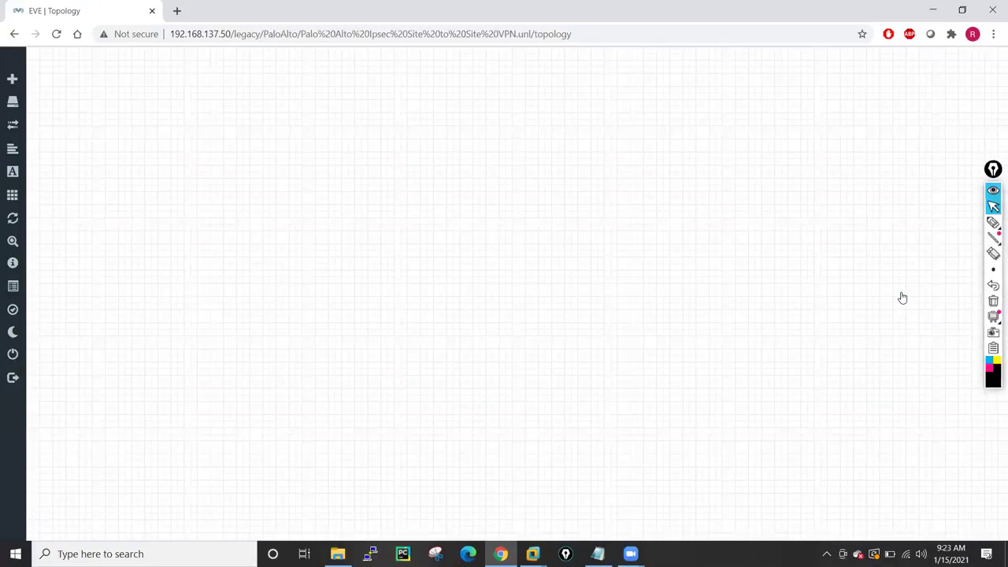
Add a network of type Cloud1 named "Internet" and place it in the upper middle of the topology
right_click(468, 201)
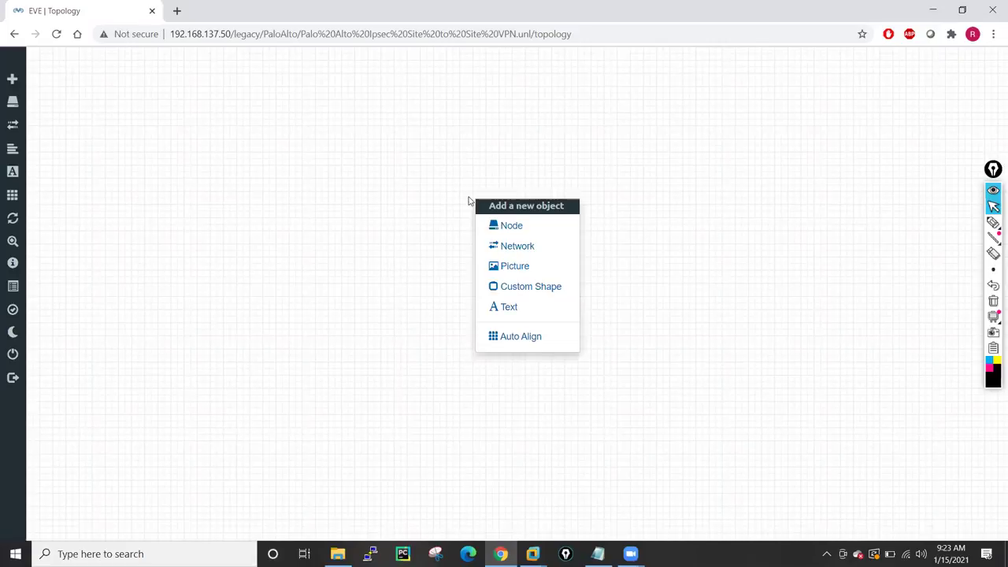
left_click(514, 243)
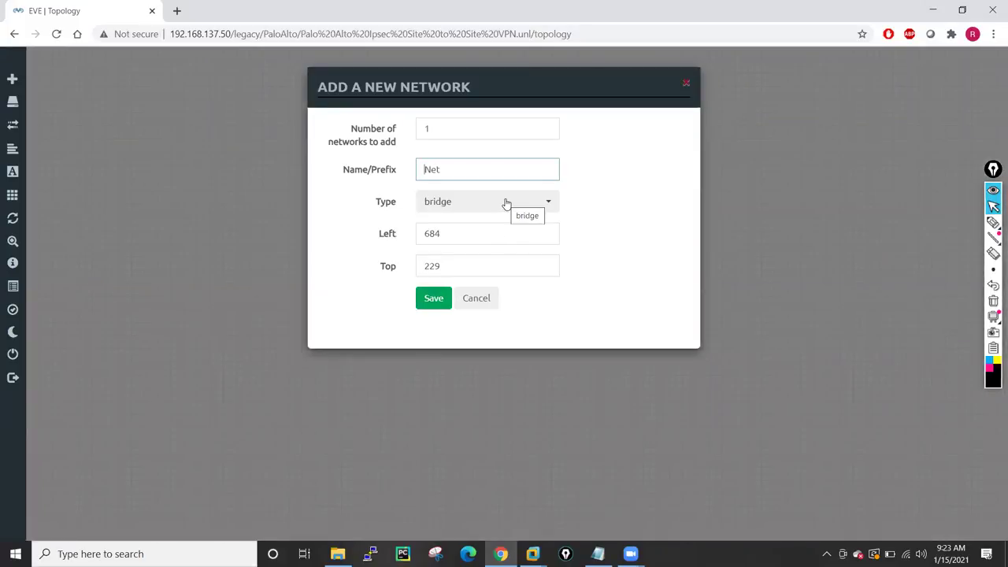
left_click(507, 202)
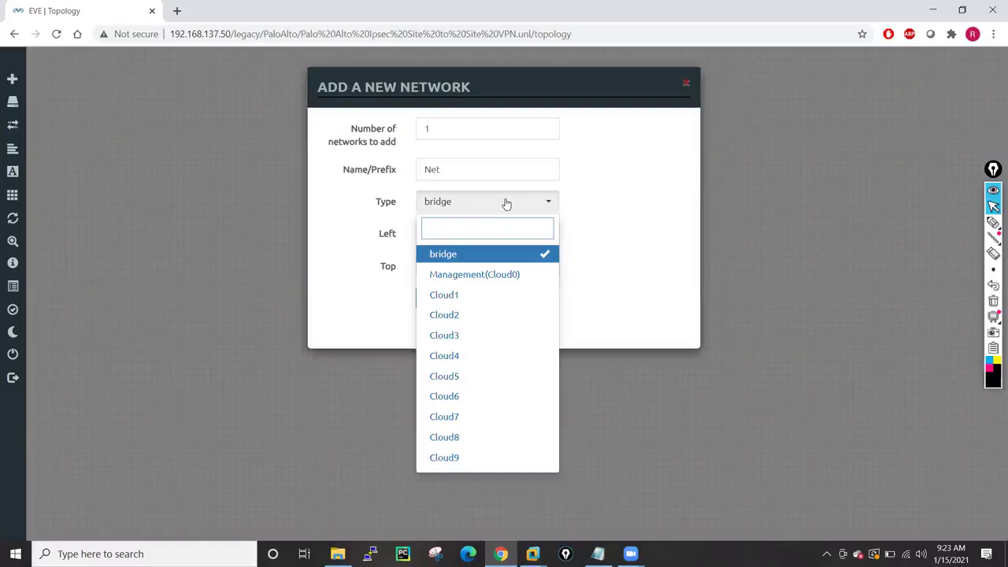
left_click(454, 298)
left_click(451, 170)
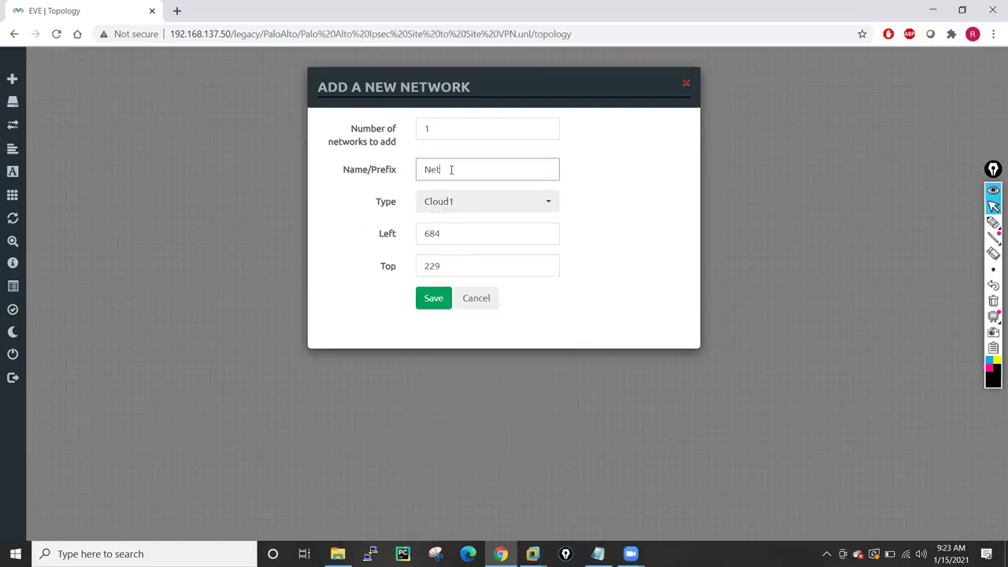
type("In")
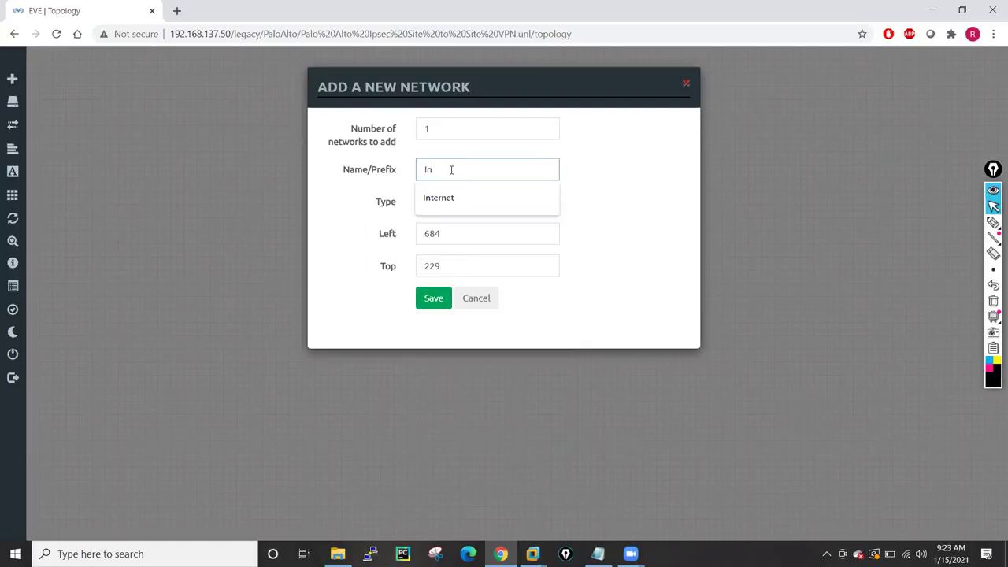
type("ternet")
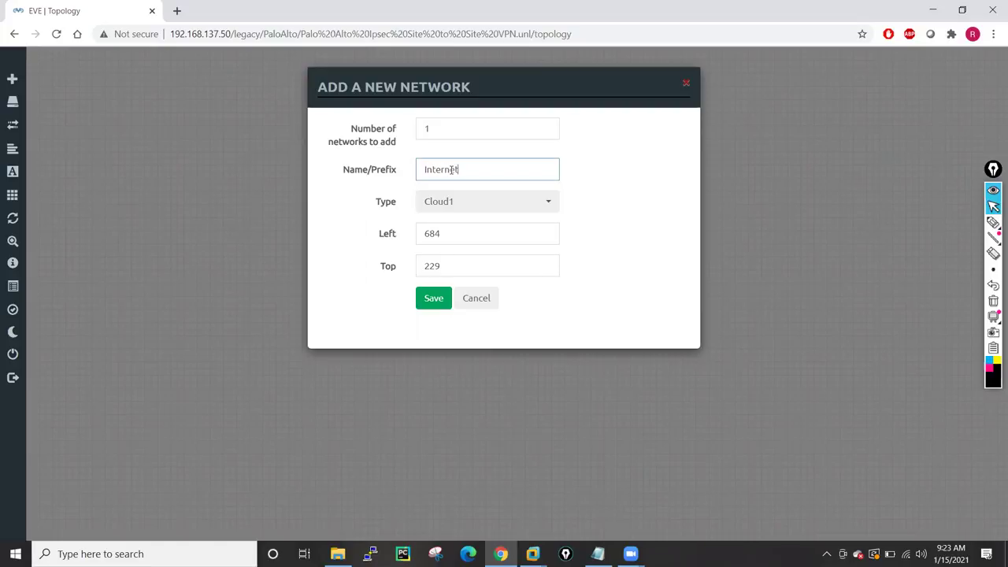
left_click(433, 296)
mouse_move(495, 221)
left_click_drag(494, 215, 467, 195)
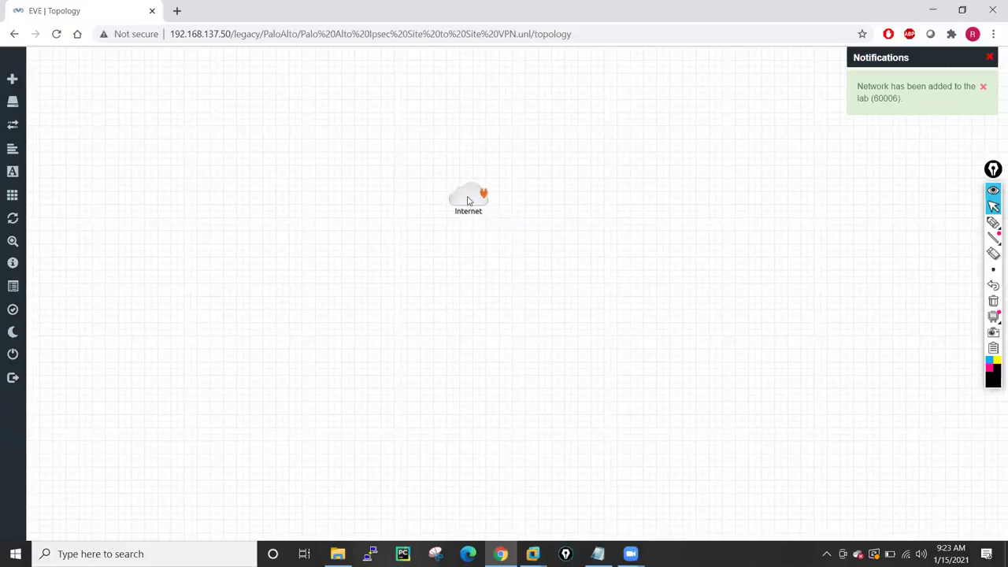
Add a Palo Alto node with image paloalto-8.1.0 named "PaloAlto-HO" to the left of the Internet cloud
right_click(189, 188)
left_click(234, 213)
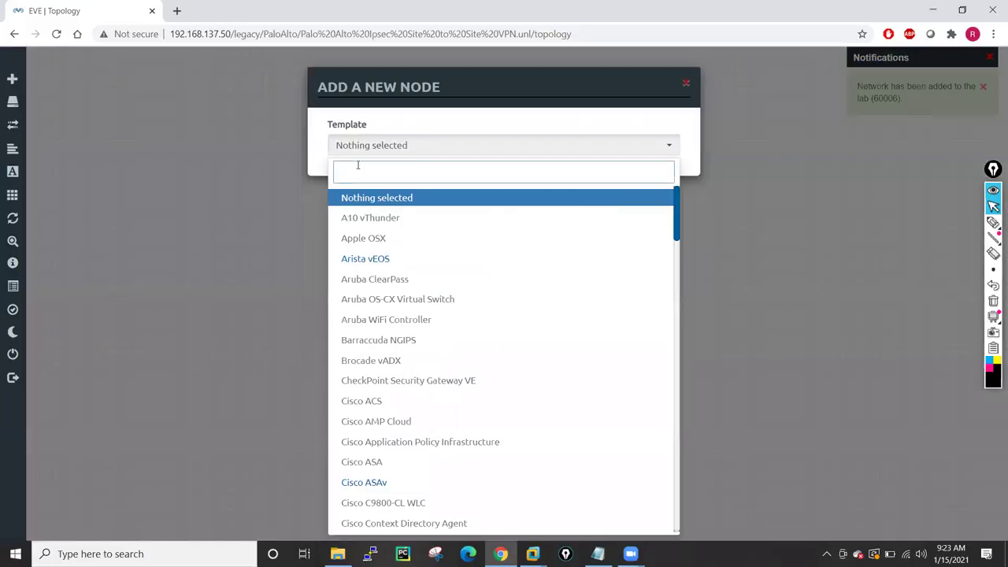
type("palo")
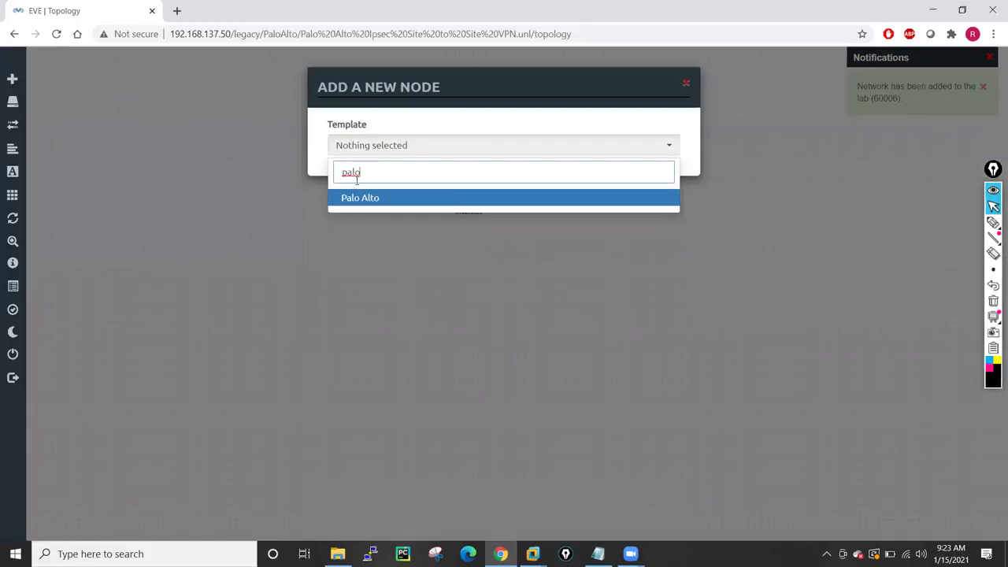
left_click(357, 200)
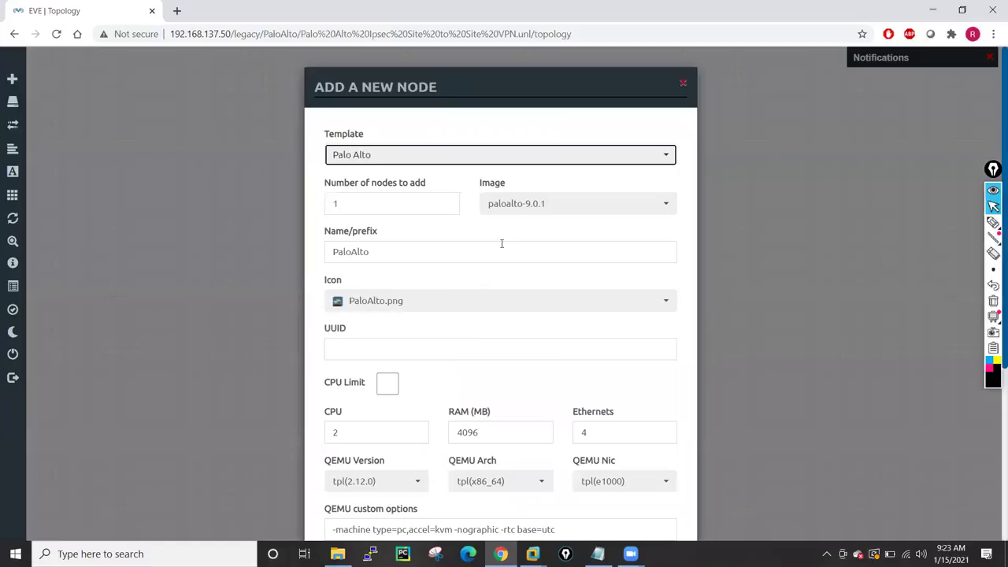
left_click(513, 203)
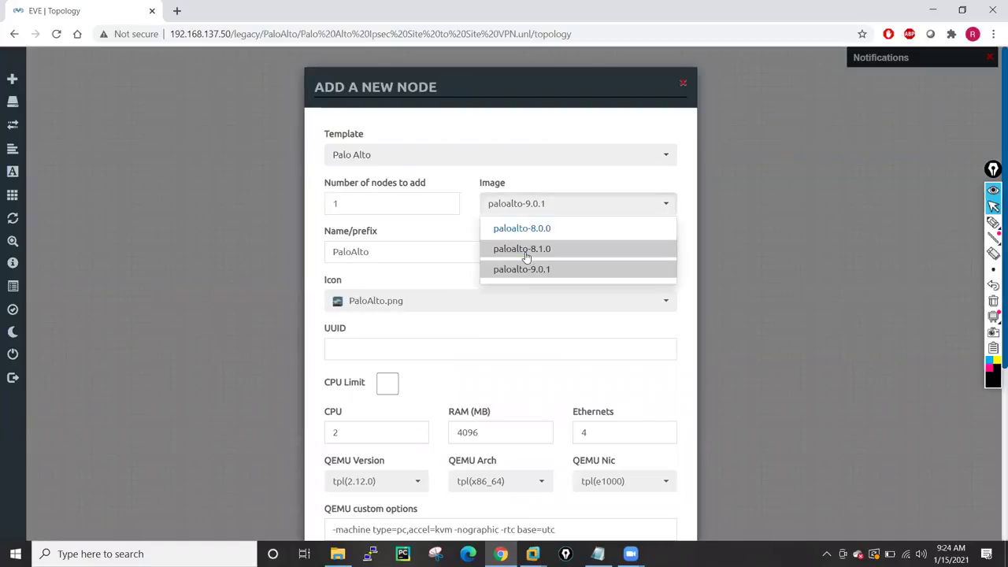
left_click(525, 249)
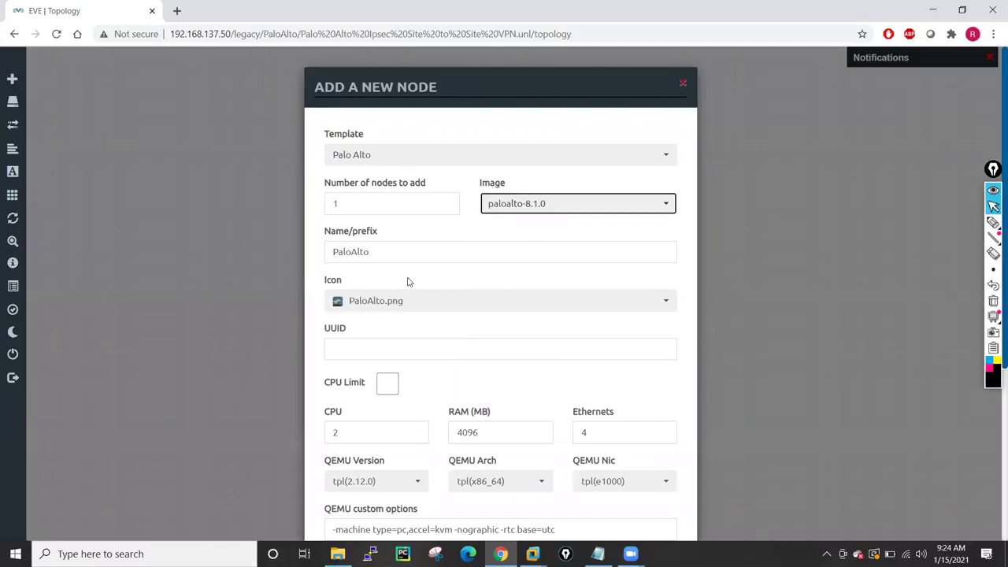
left_click(399, 252)
type("-HQ")
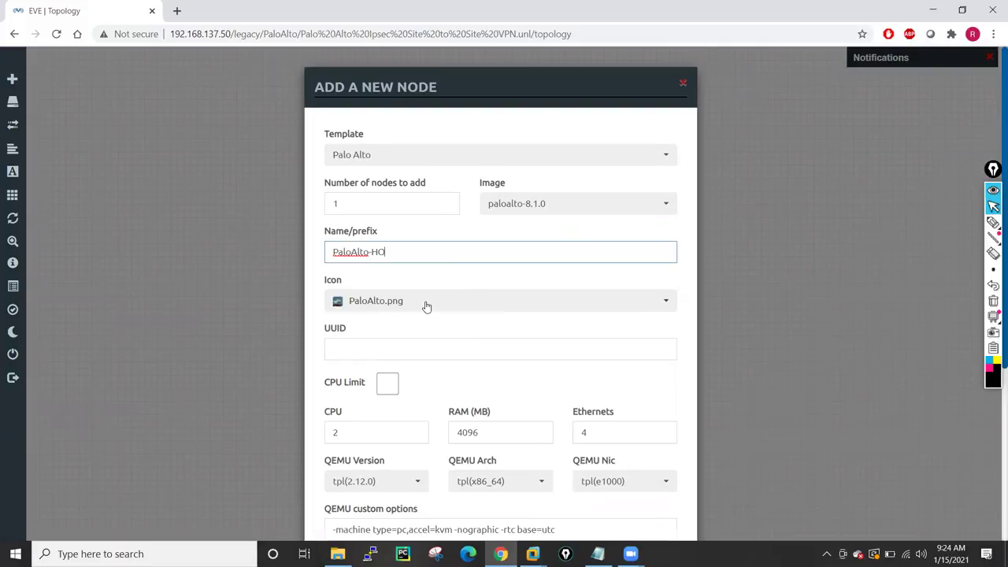
scroll(432, 315, "down", 3)
left_click(444, 501)
mouse_move(211, 222)
left_mouse_down()
mouse_move(215, 209)
mouse_move(271, 205)
mouse_move(207, 193)
mouse_move(205, 208)
left_mouse_up()
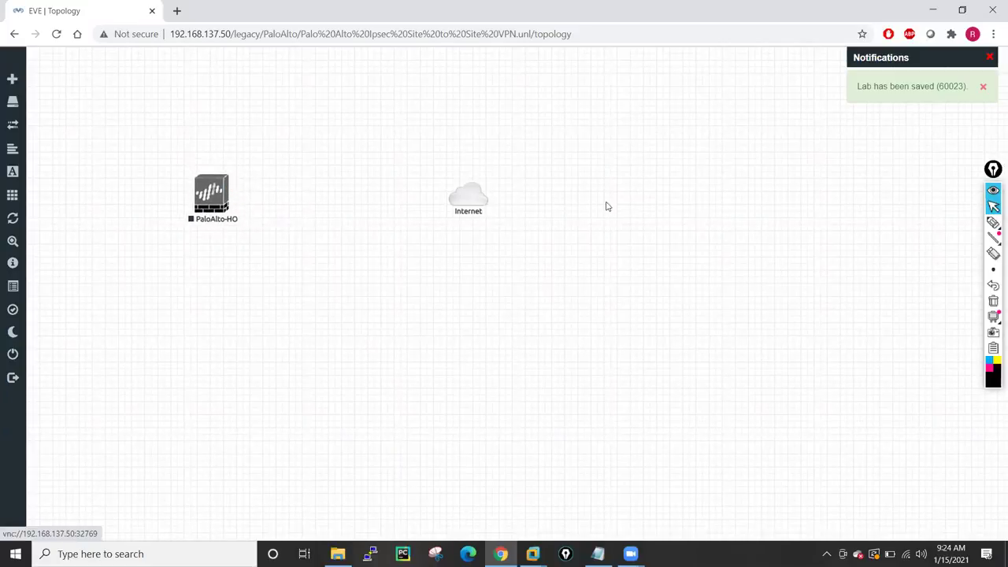
Add a Palo Alto node with image paloalto-8.1.0 named "PaloAlto-BO" and place it to the right of the Internet cloud
right_click(628, 266)
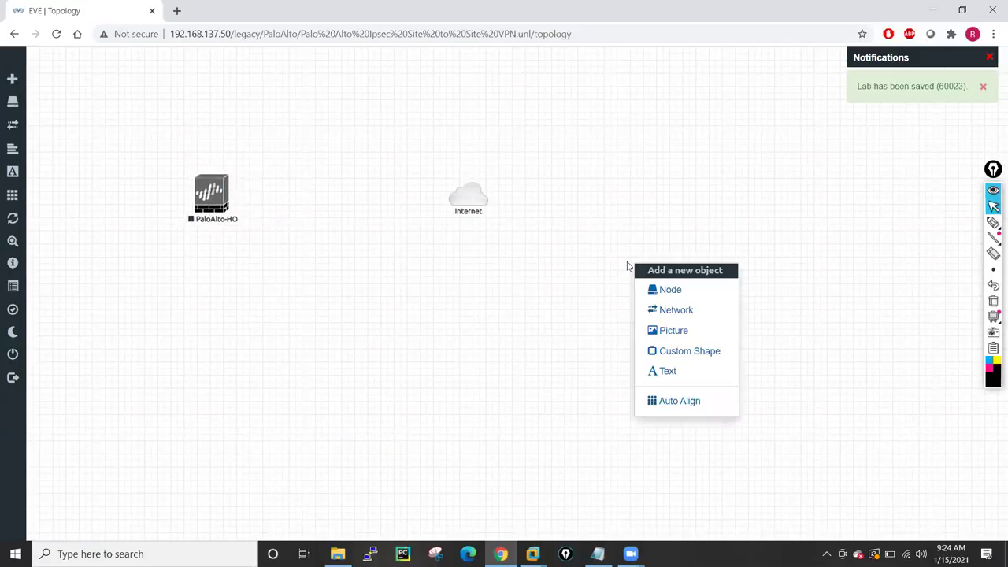
left_click(666, 290)
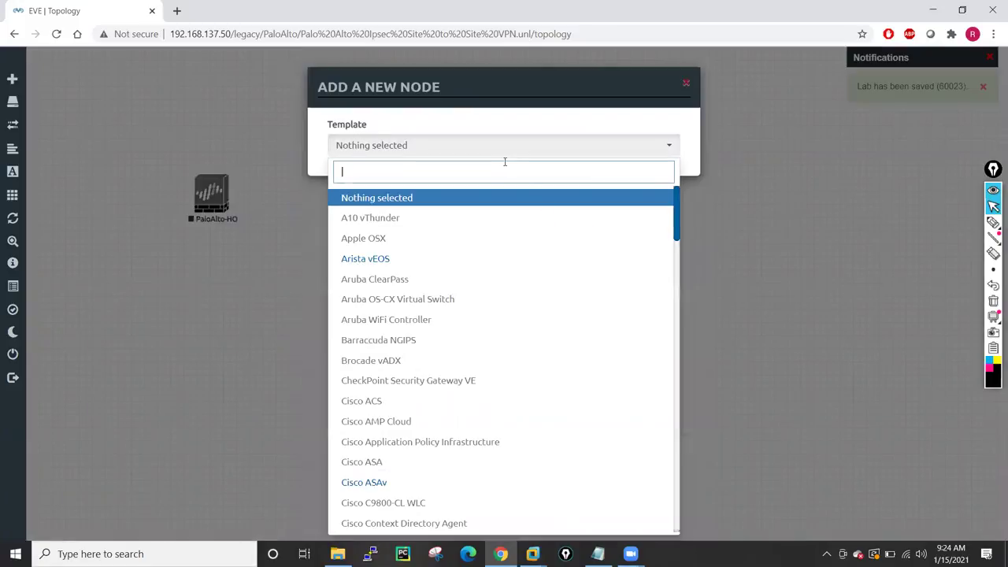
type("palo")
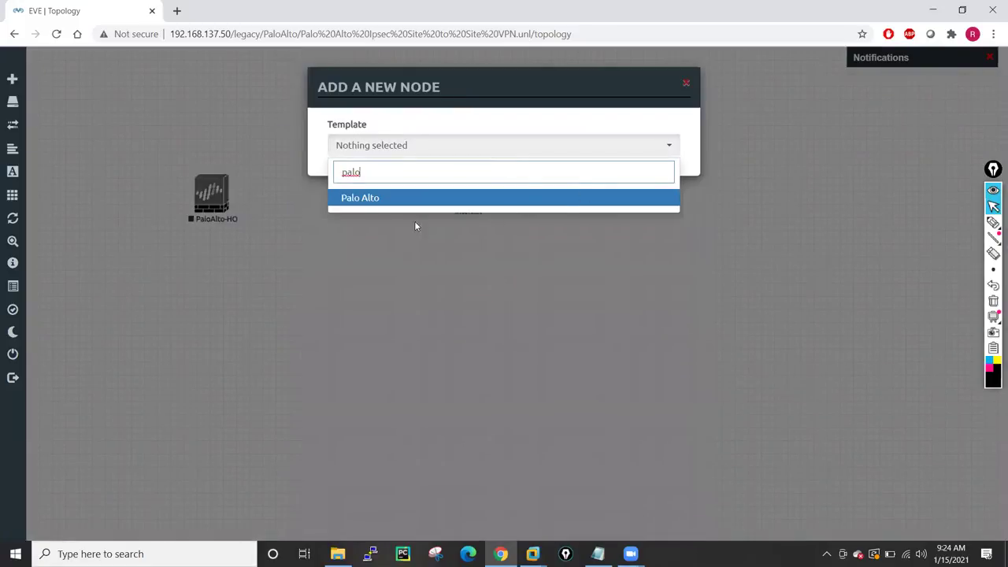
left_click(346, 200)
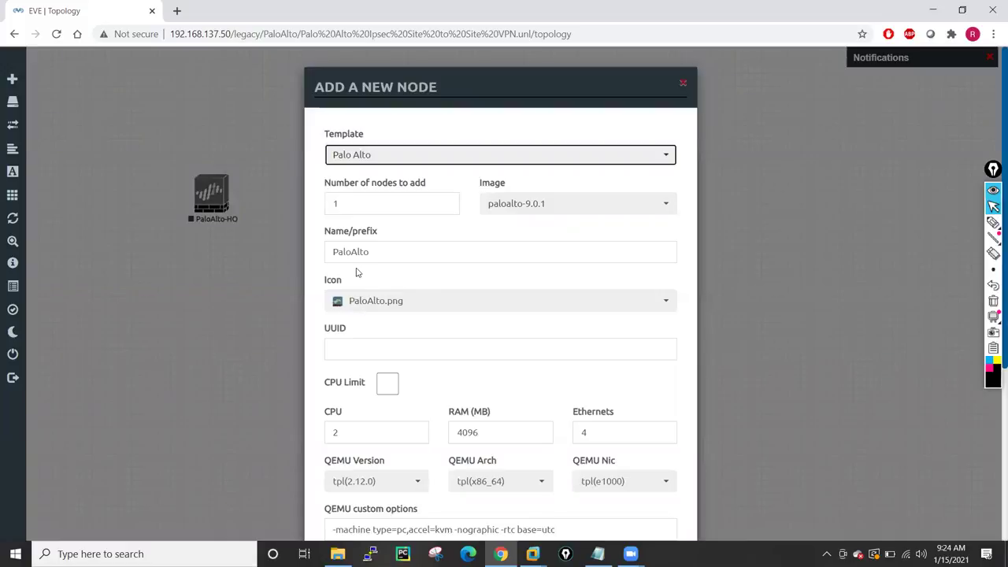
left_click(373, 251)
type("-")
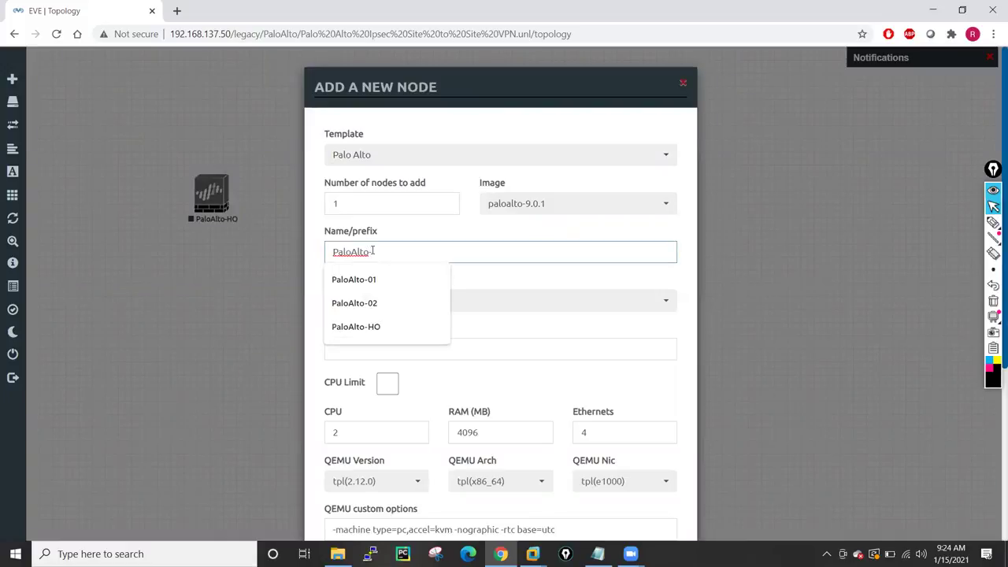
type("BO")
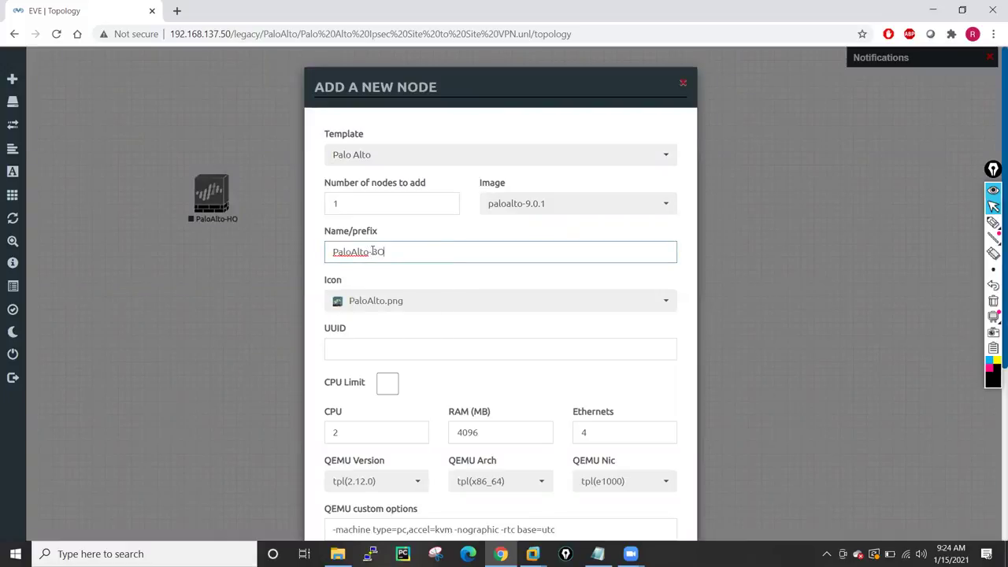
left_click(580, 202)
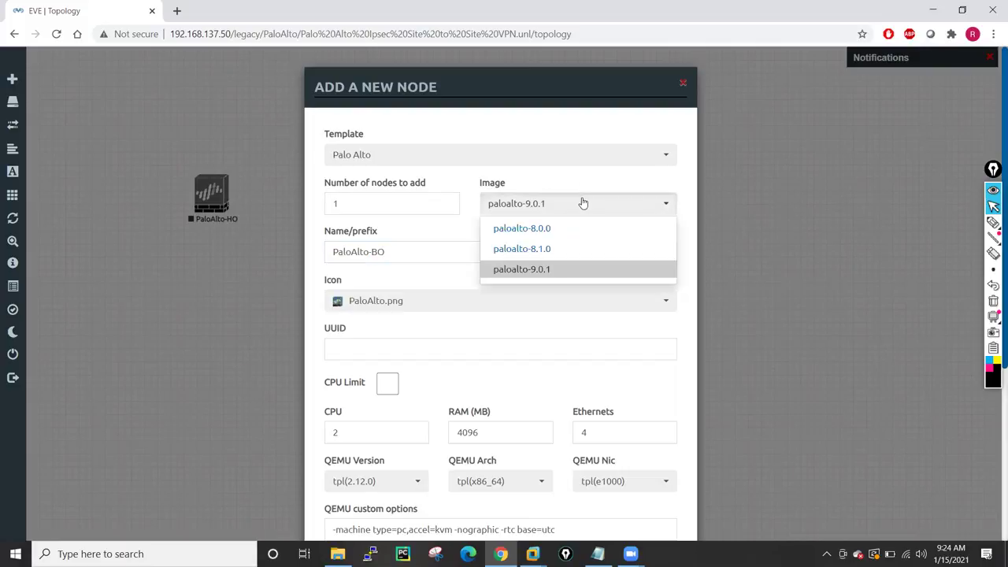
left_click(530, 249)
scroll(531, 333, "down", 3)
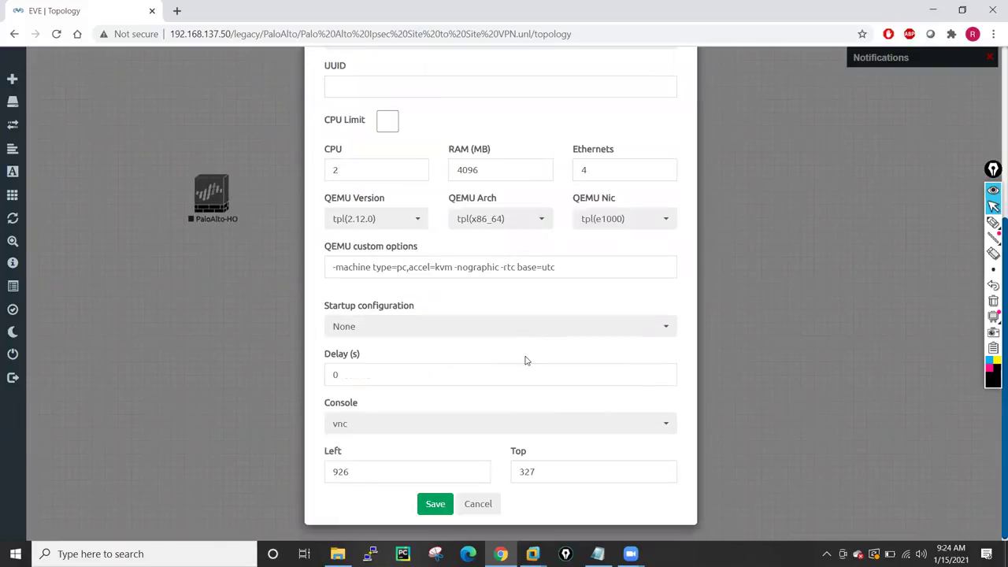
left_click(435, 505)
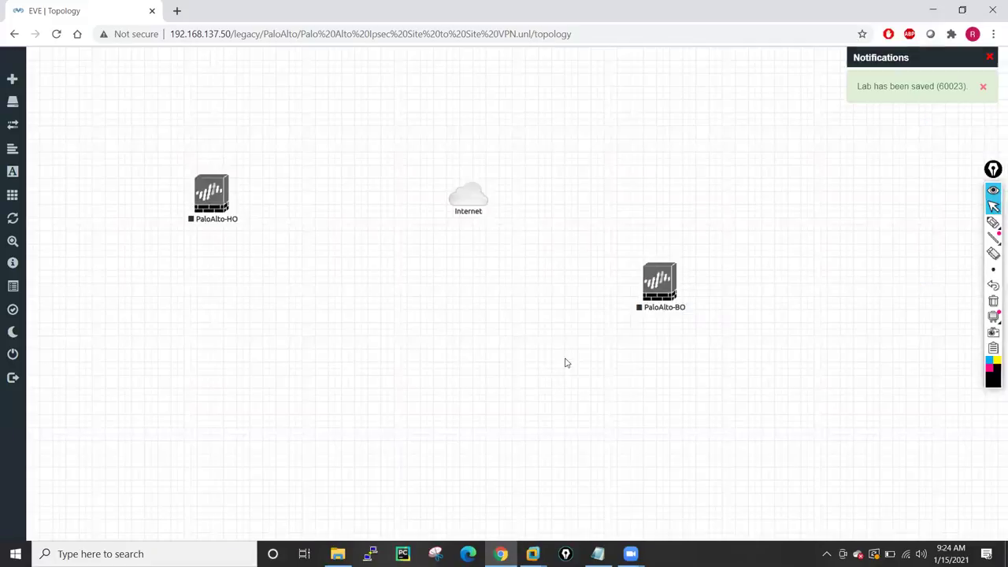
left_click_drag(670, 294, 754, 202)
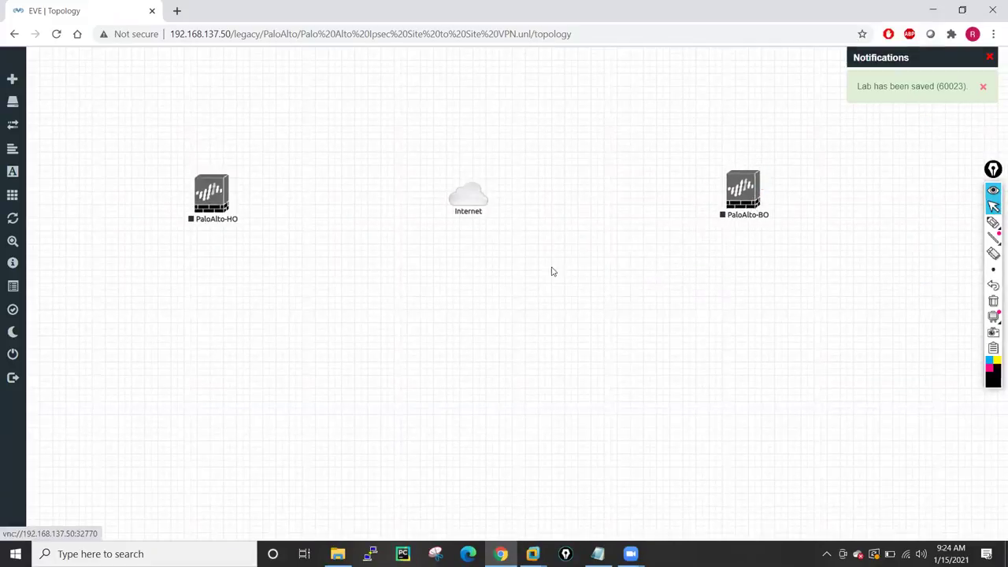
Add a Cisco ASAv node with image asav-961-5 named "ASA-BP" and place it below the Internet cloud
right_click(452, 314)
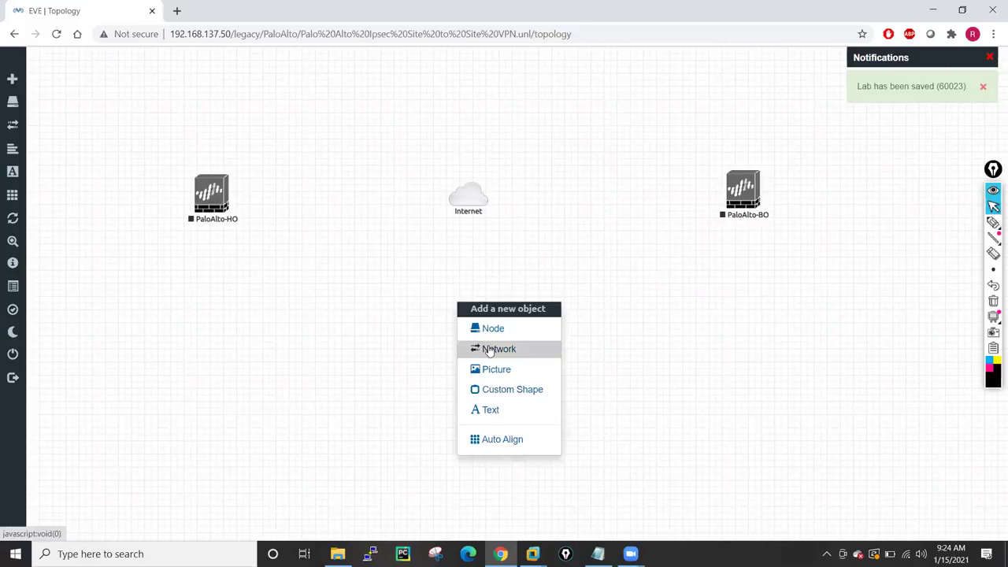
left_click(497, 332)
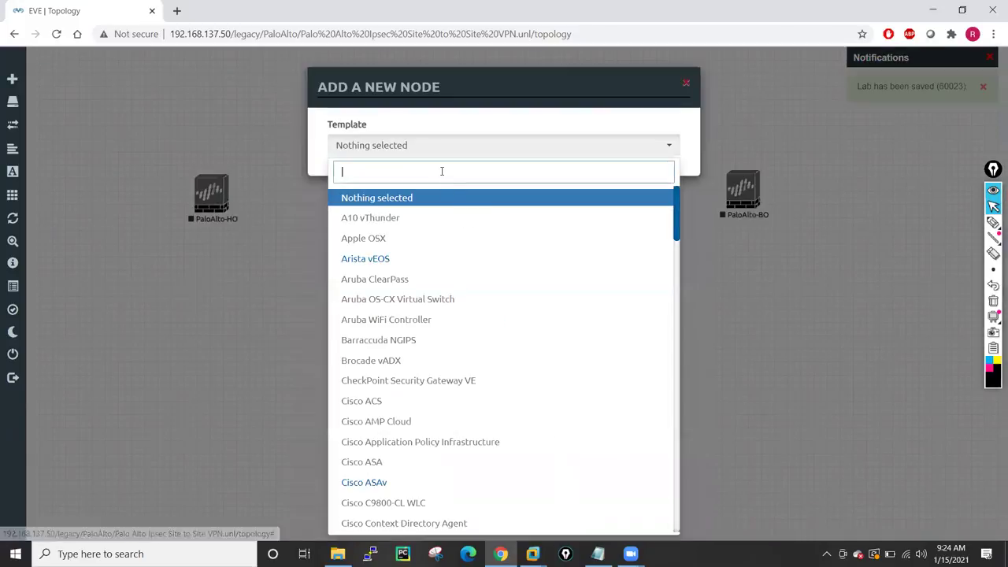
type("cisco")
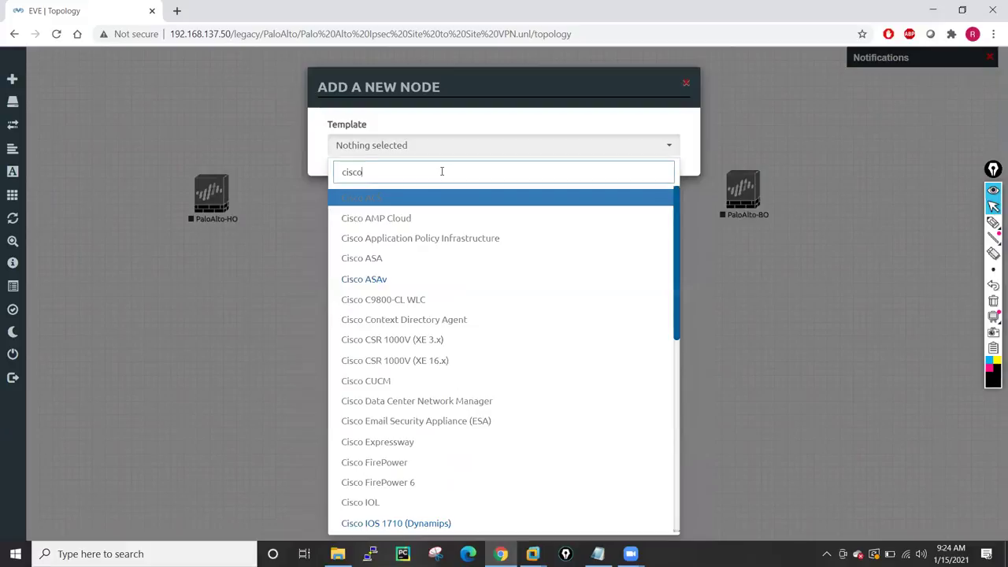
left_click(389, 280)
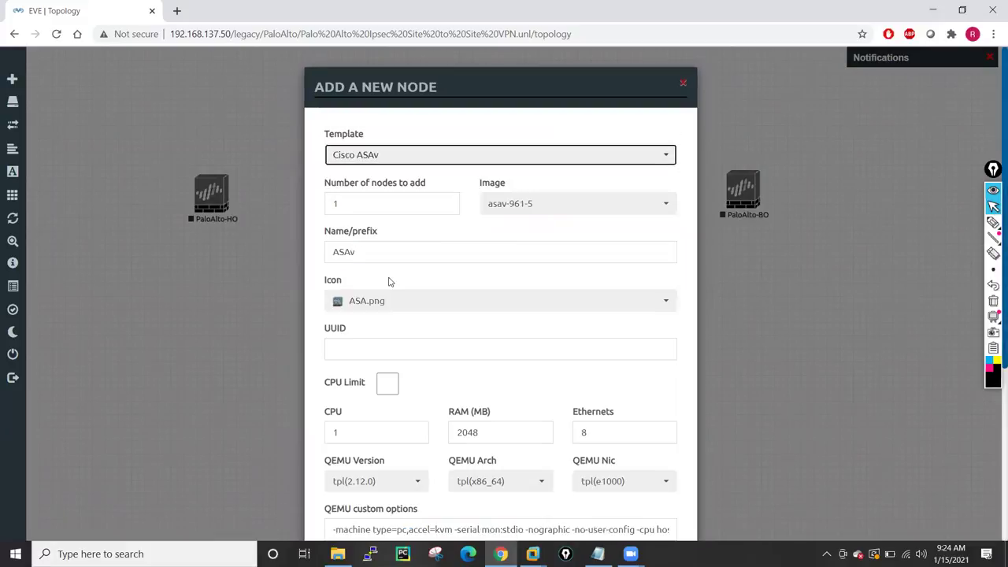
left_click(356, 256)
type("-BP")
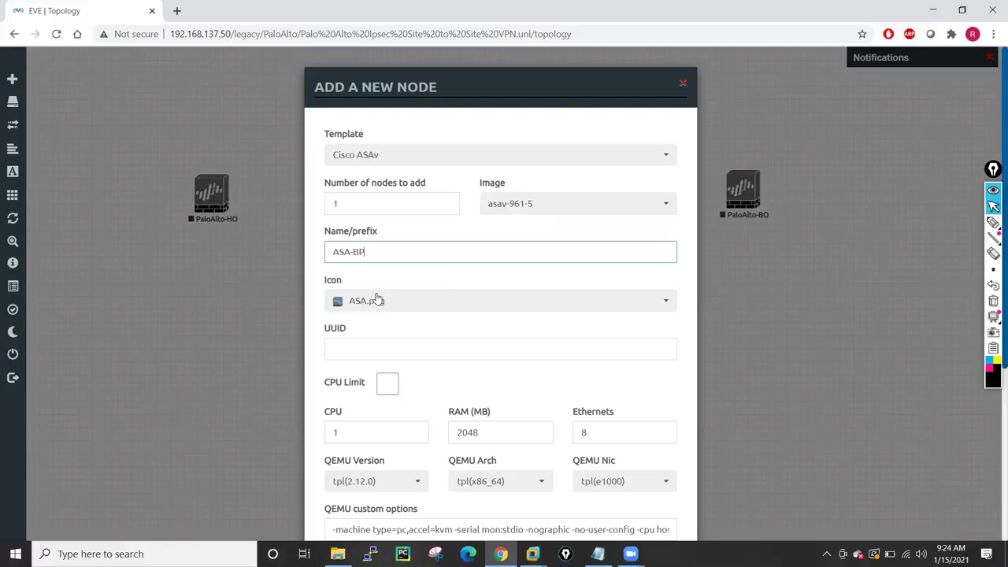
scroll(381, 303, "down", 3)
left_click(436, 504)
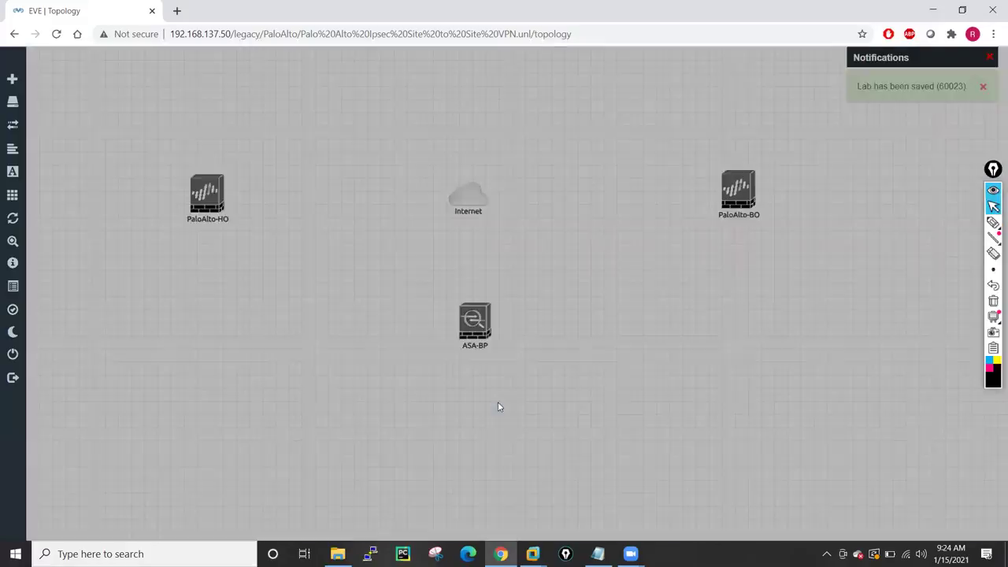
left_click_drag(471, 333, 470, 387)
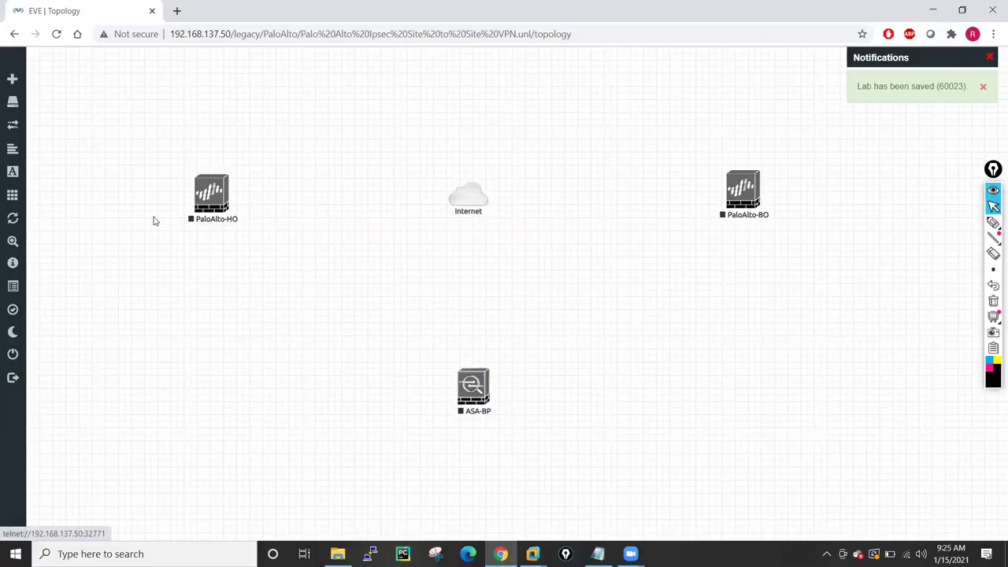
Connect PaloAlto-HO interface eth1/1 and ASA-BP interface Gi0/0 to the Internet cloud
left_click_drag(230, 186, 461, 199)
left_click(532, 371)
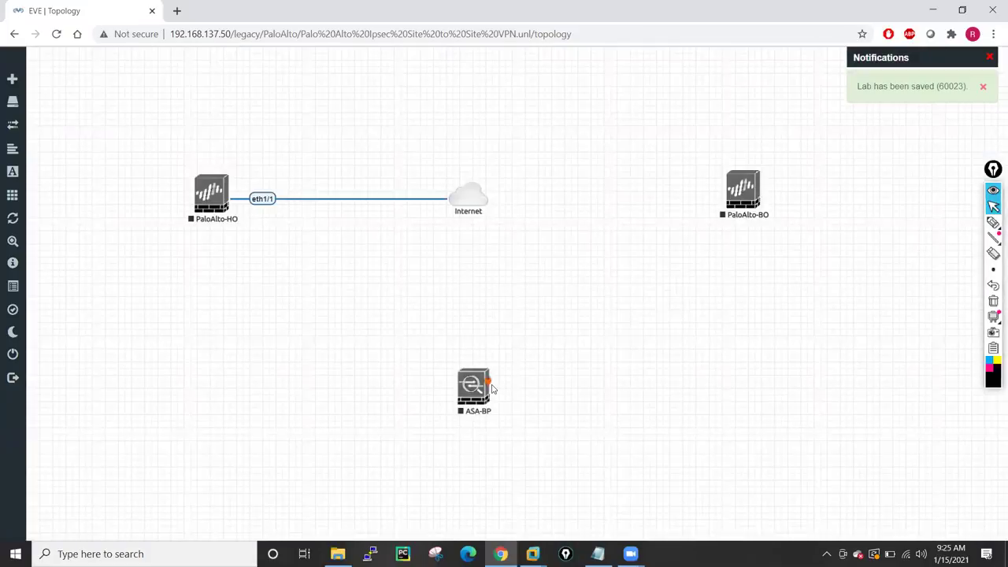
left_click_drag(493, 388, 474, 212)
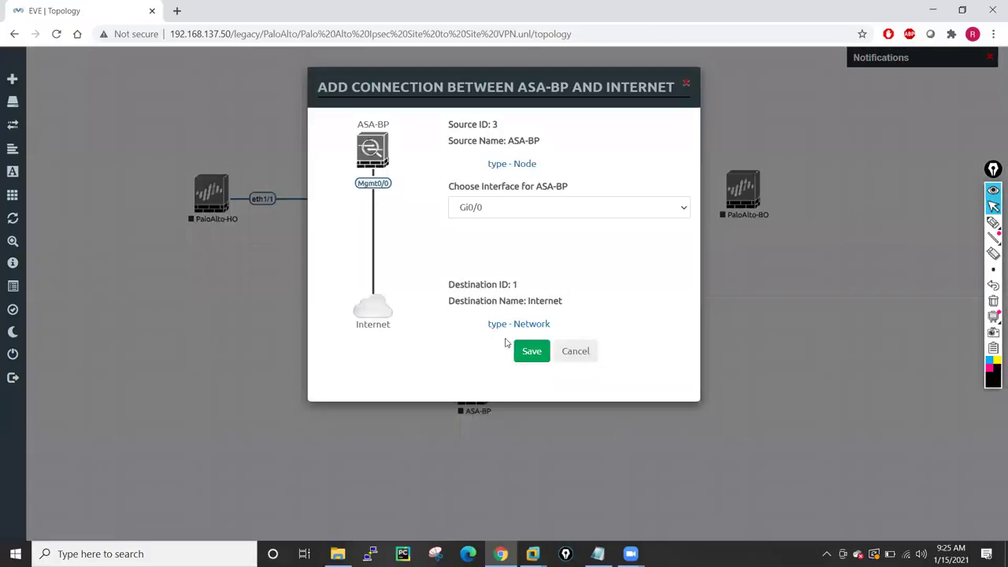
left_click(530, 351)
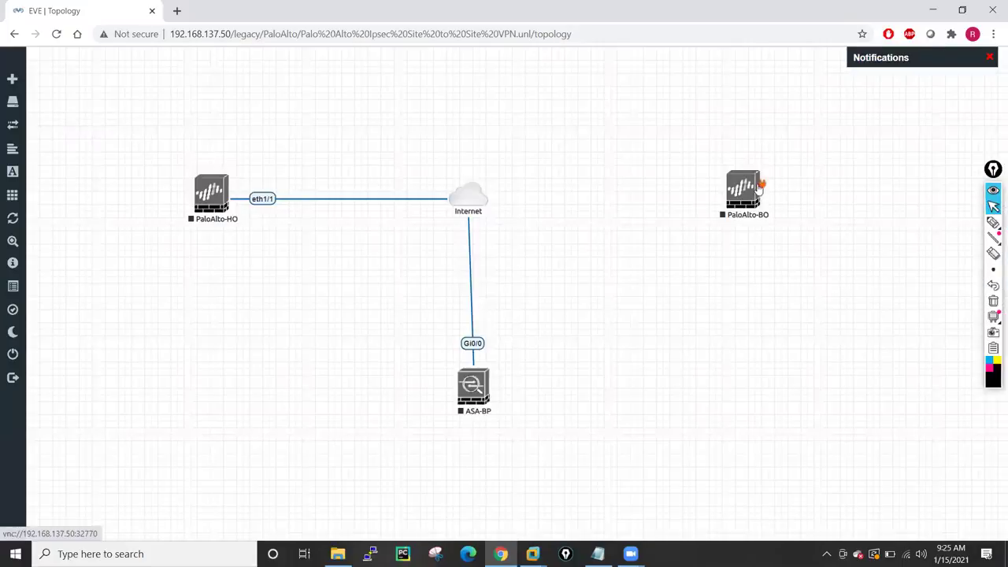
Connect the Internet cloud to PaloAlto-BO interface eth1/1 and align ASA-BP directly beneath the cloud
left_click_drag(457, 196, 740, 192)
left_click(529, 378)
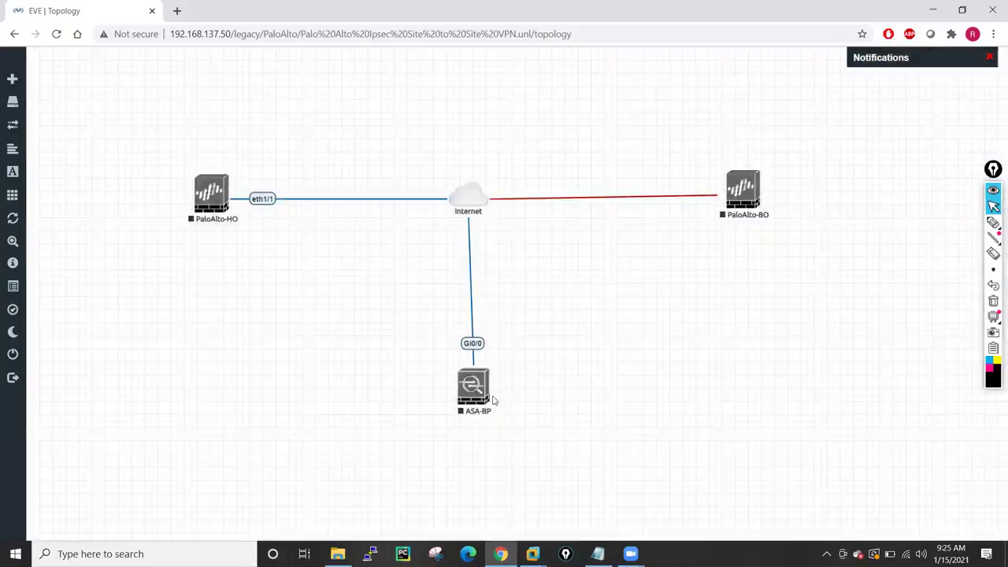
left_click_drag(466, 386, 471, 385)
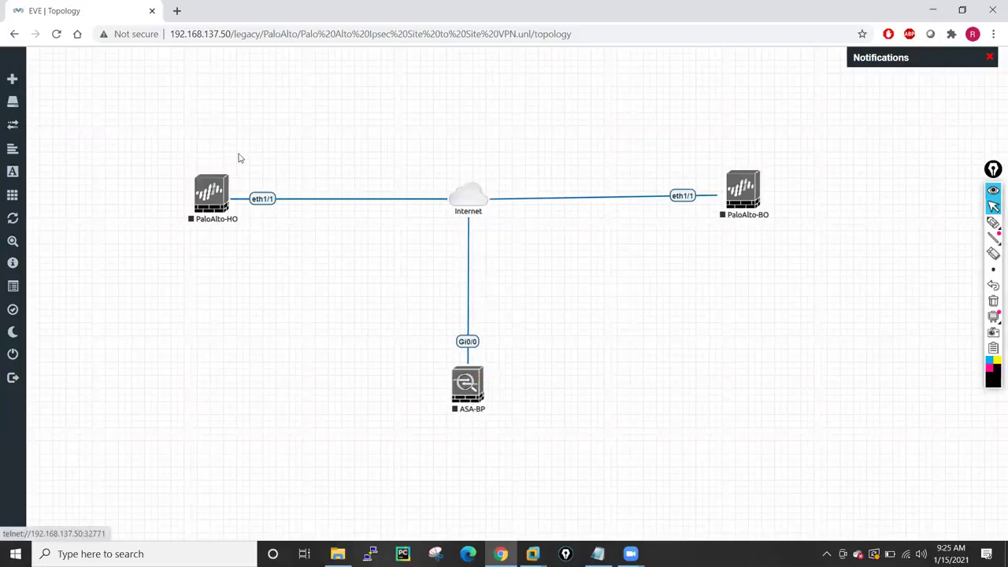
Add a network of type Management(Cloud0) named "MGMT-VMNET08" above the Internet cloud
right_click(472, 72)
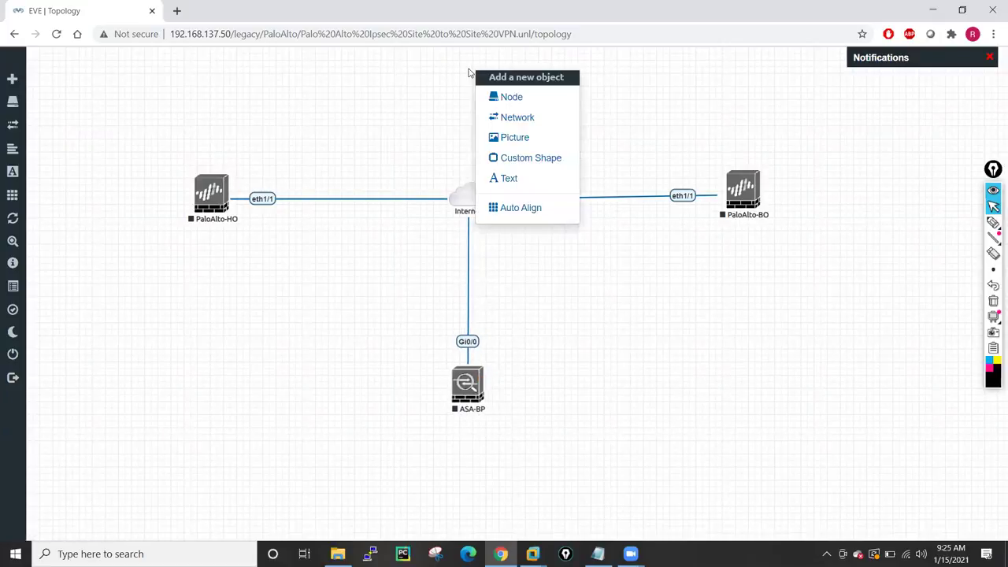
left_click(517, 118)
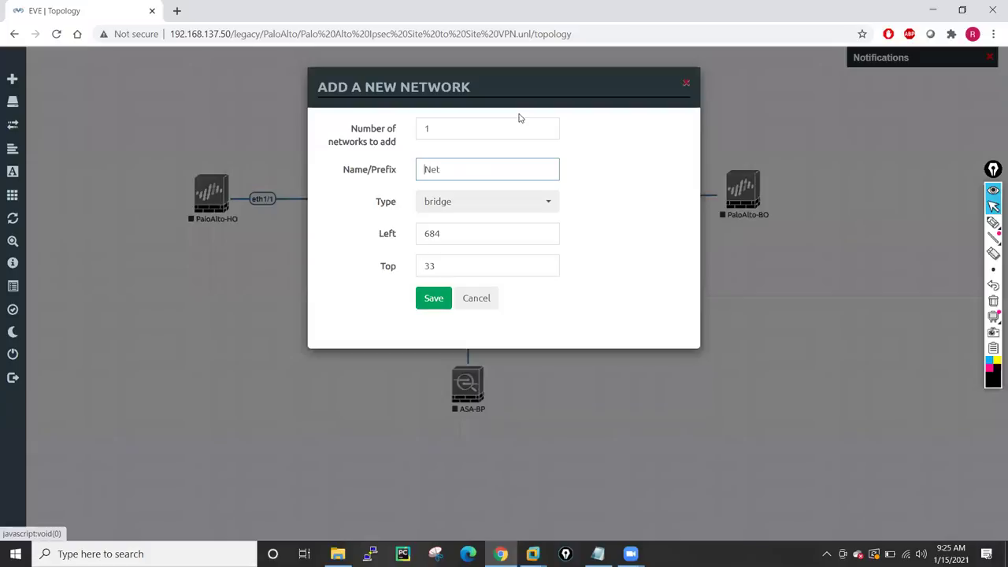
left_click(466, 204)
left_click(486, 272)
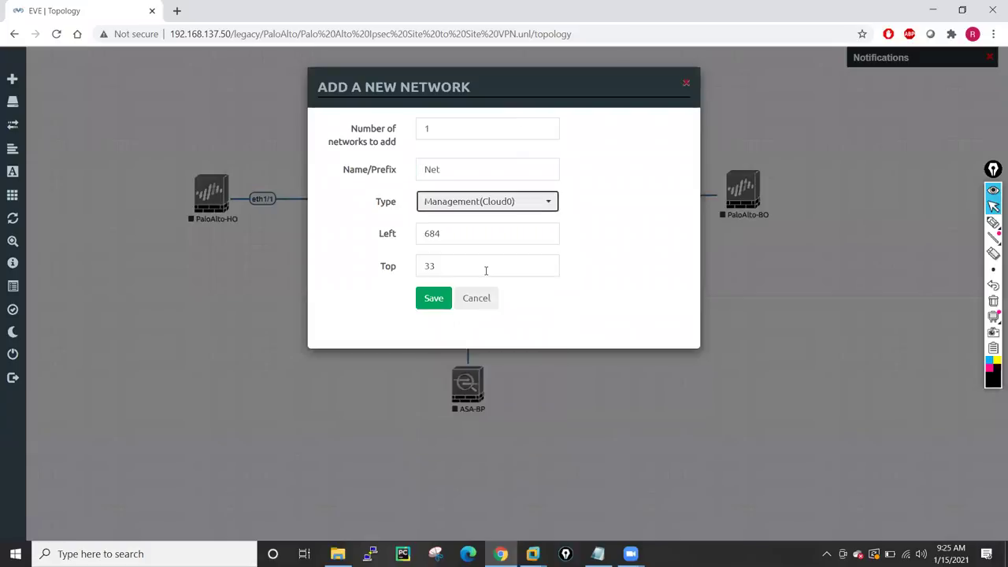
left_click(445, 175)
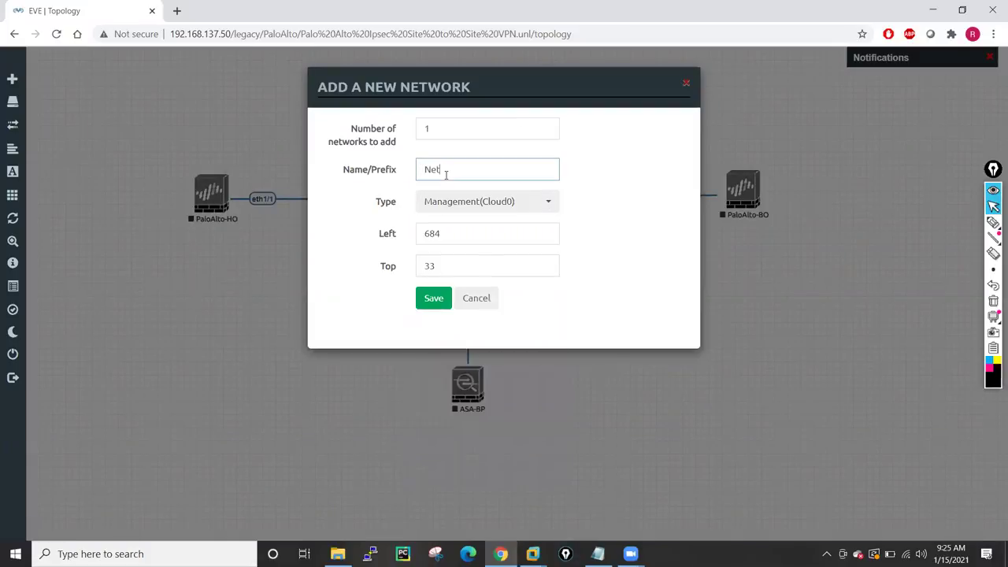
type("M")
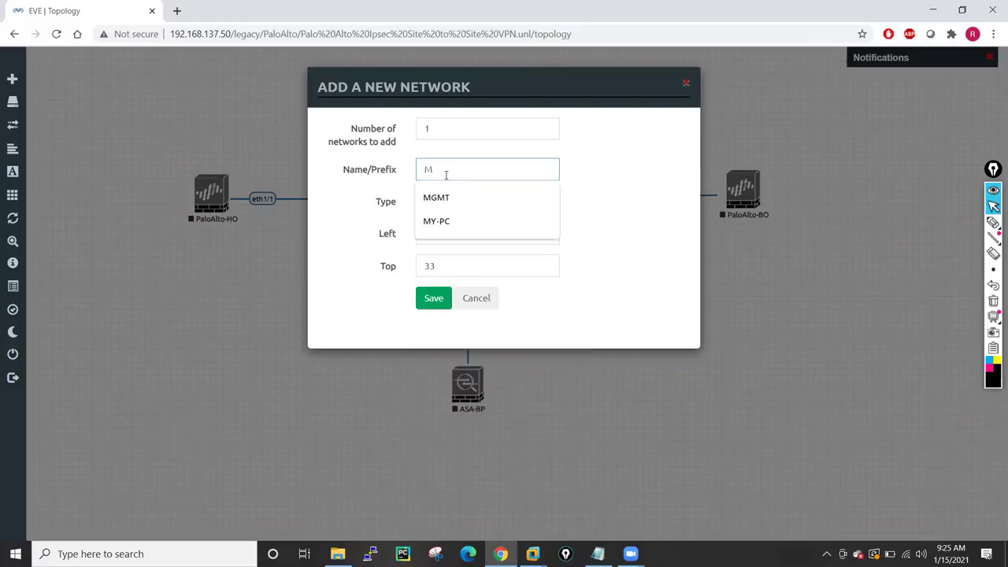
key("Down")
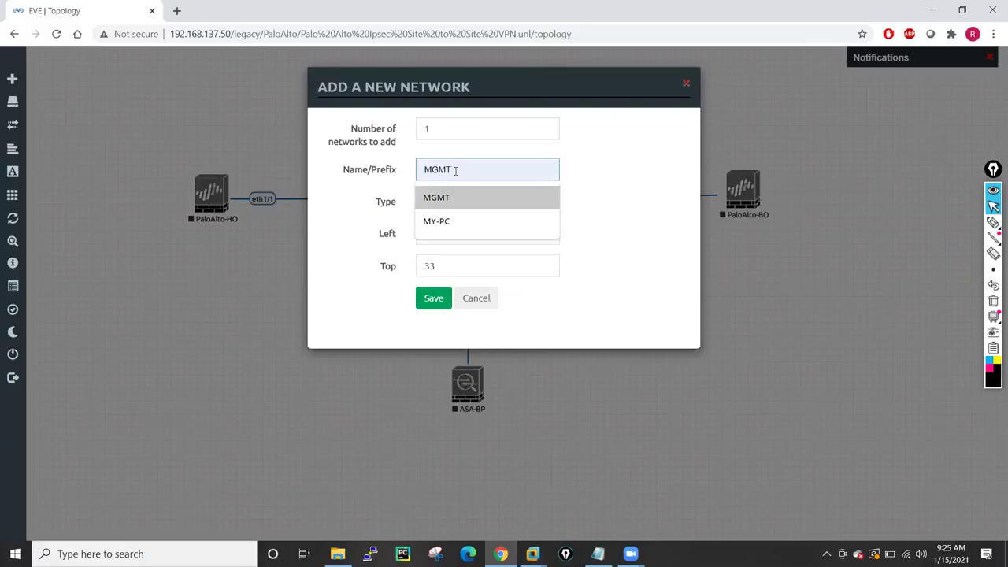
key("Return")
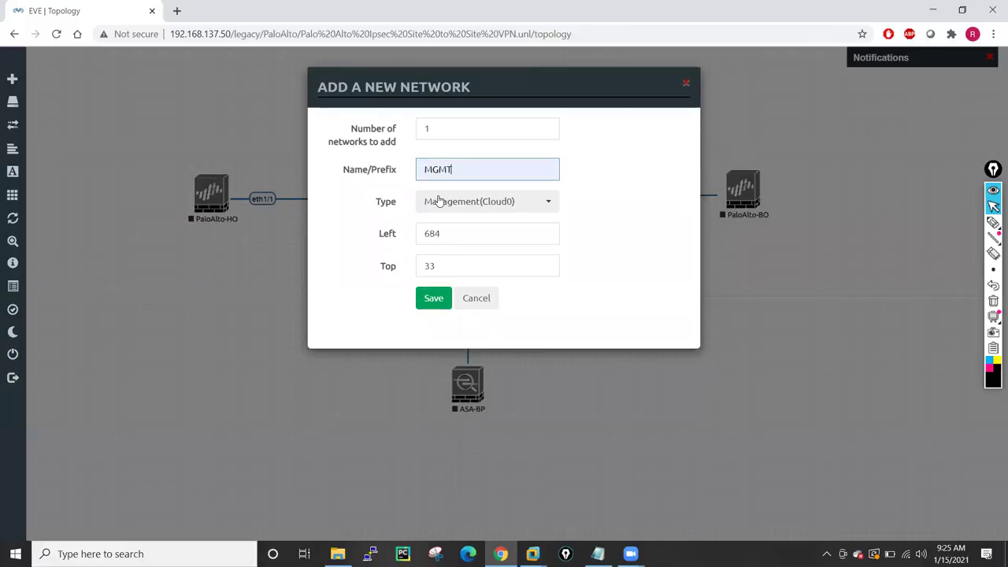
type("-VLAN")
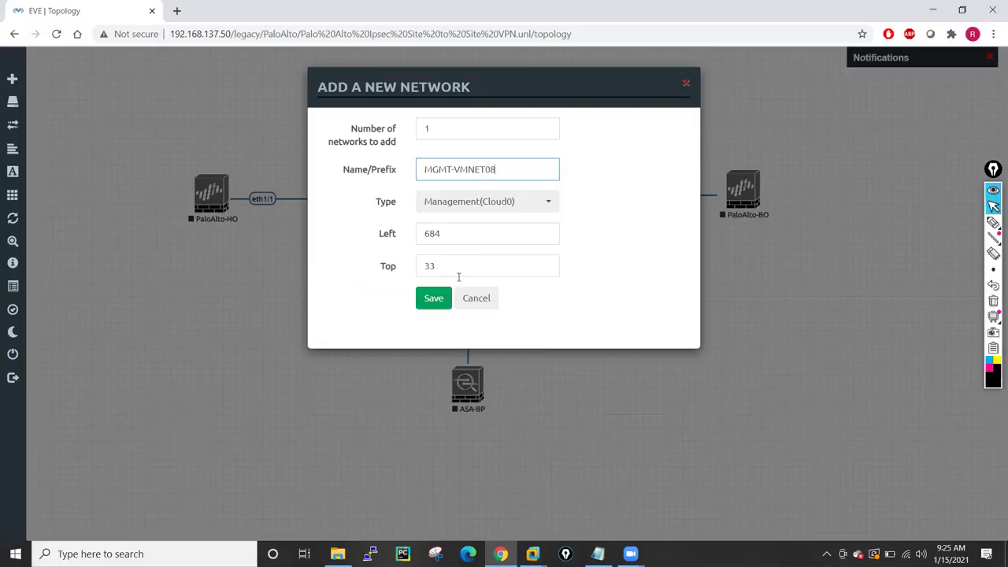
left_click(433, 303)
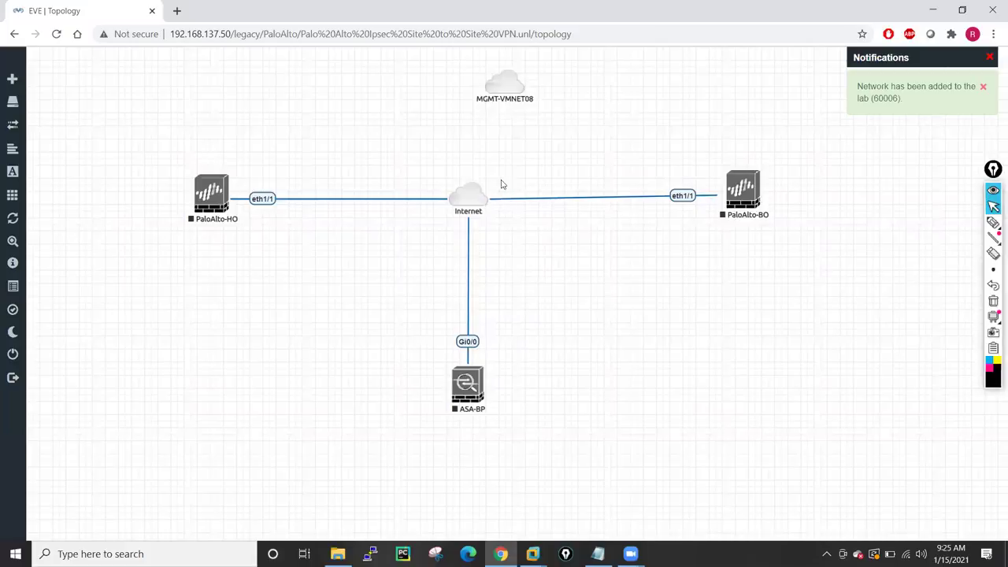
Connect the MGMT-VMNET08 cloud to the mgmt interfaces of PaloAlto-BO and PaloAlto-HO
left_click_drag(520, 84, 750, 183)
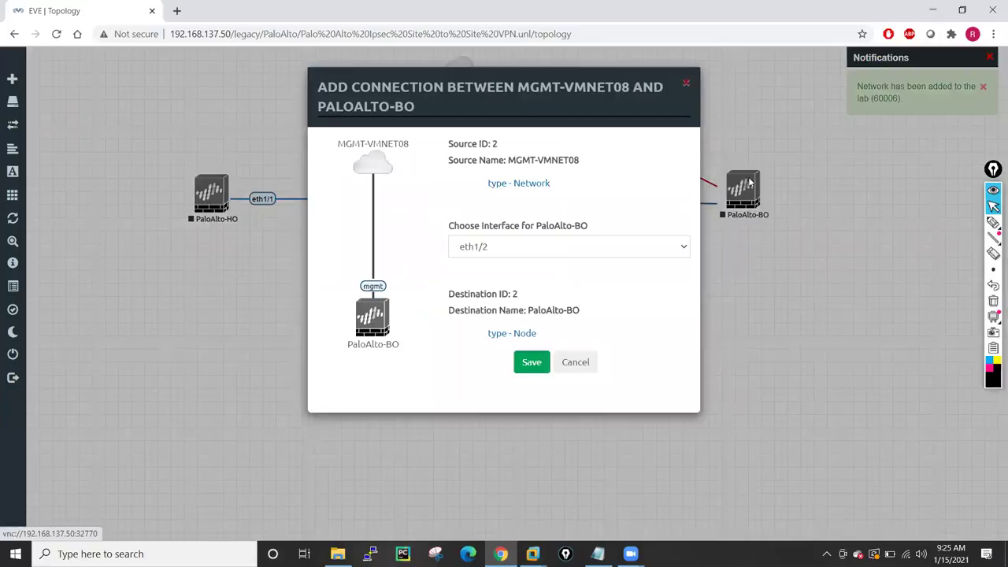
left_click(517, 254)
left_click(512, 295)
left_click(528, 367)
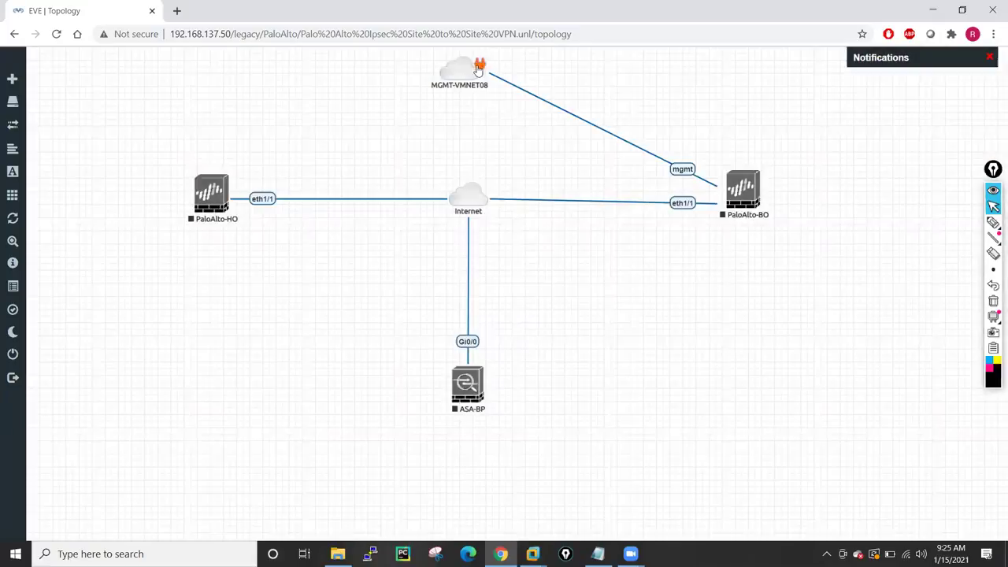
left_click_drag(477, 66, 220, 189)
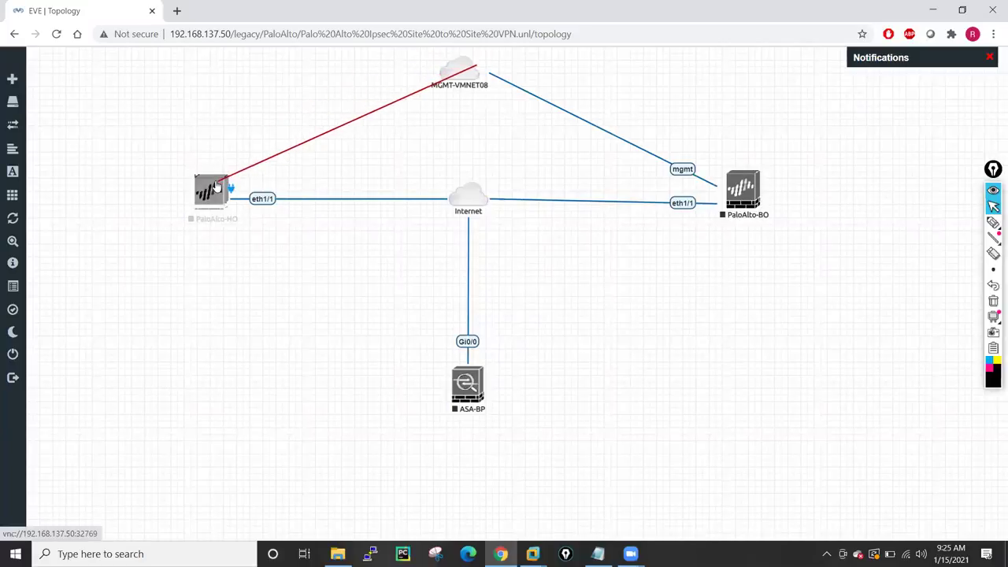
left_click(500, 246)
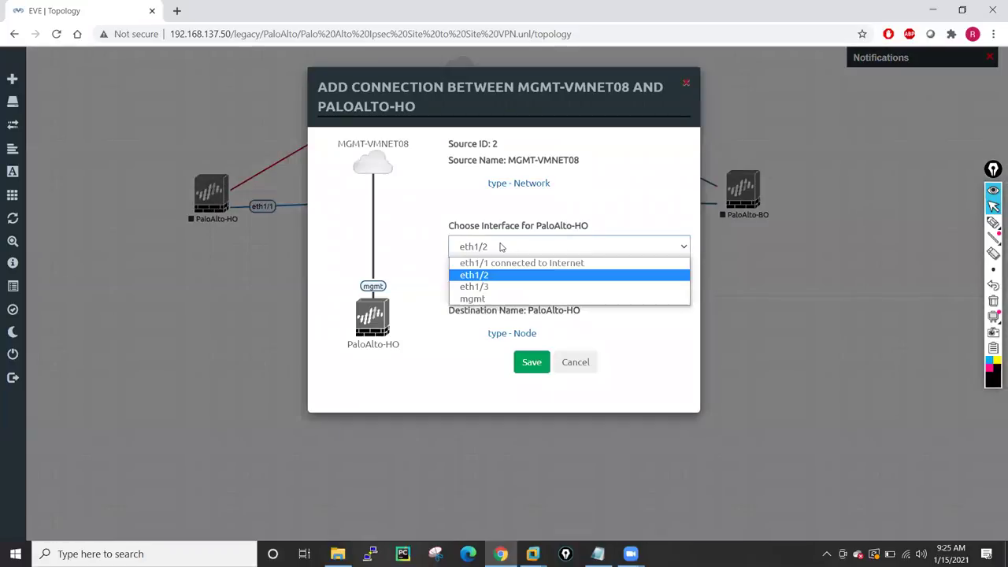
left_click(473, 299)
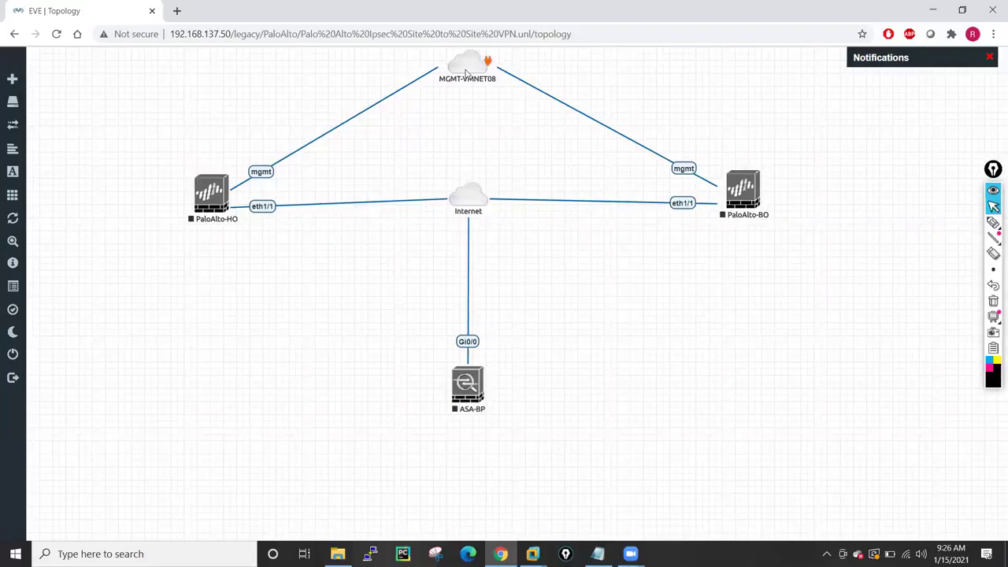
Spread out the topology by moving both Palo Alto firewalls up and the Internet cloud and ASA-BP down
left_click_drag(471, 203, 473, 219)
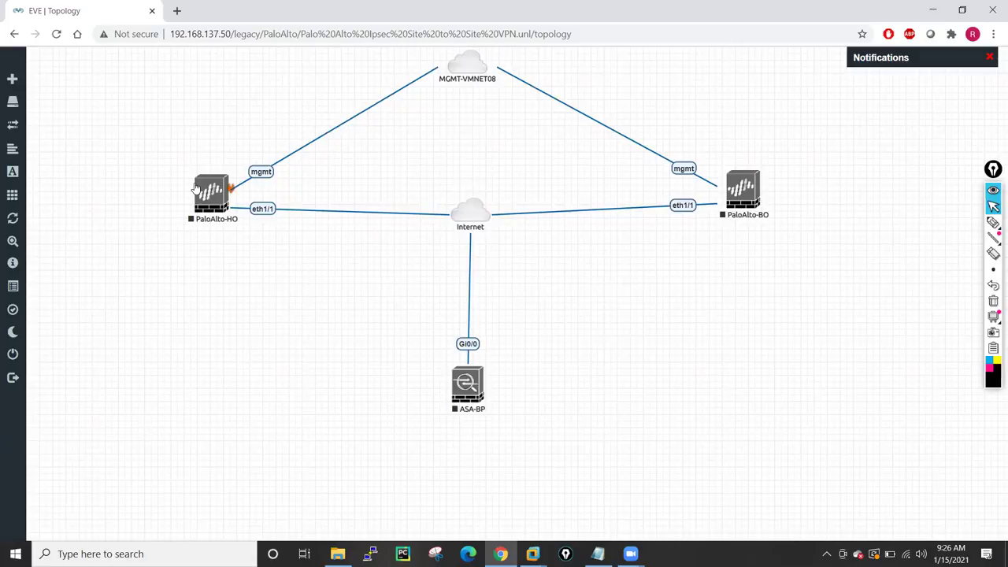
left_click_drag(196, 191, 199, 163)
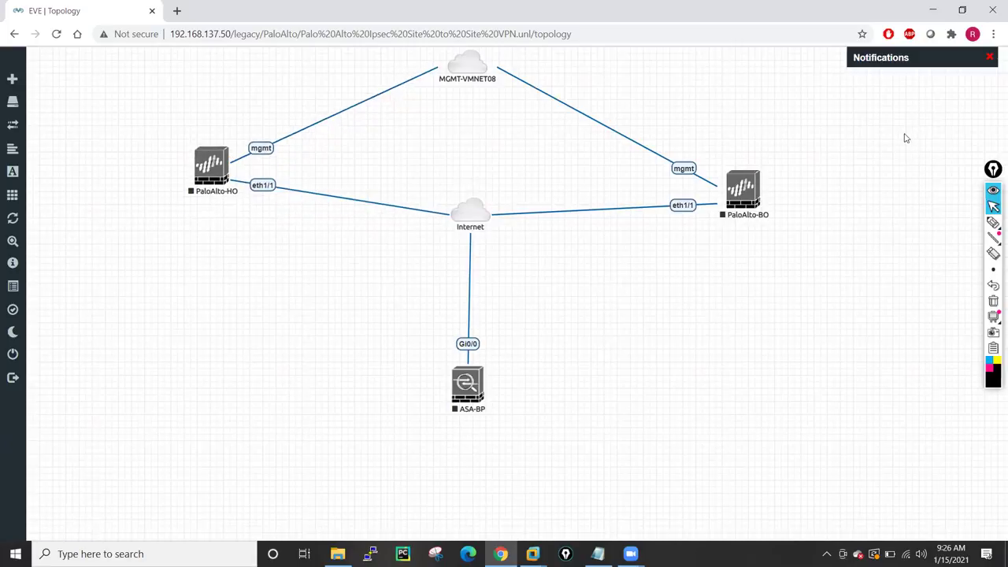
left_click_drag(748, 196, 746, 167)
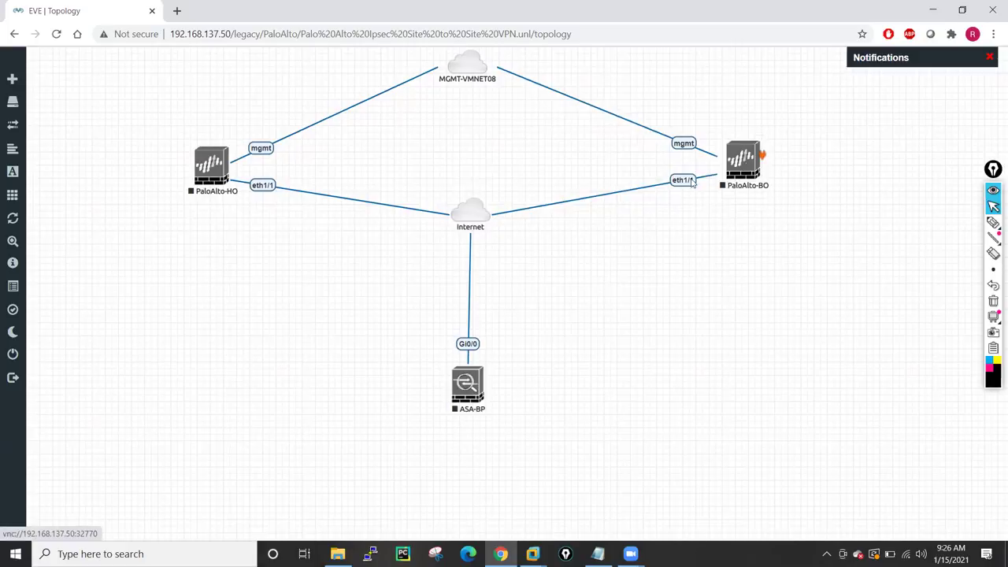
left_click_drag(473, 212, 475, 238)
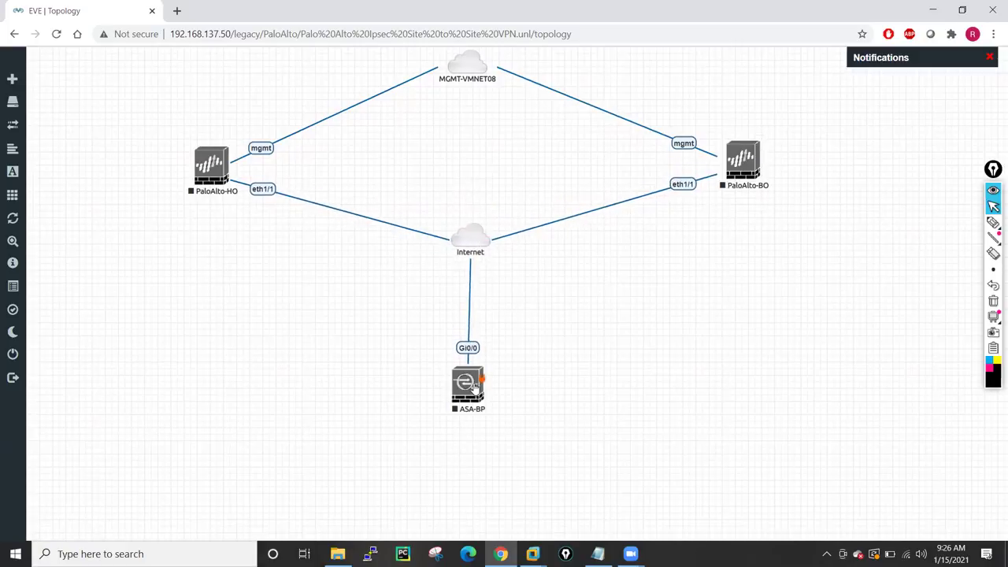
left_click_drag(475, 386, 478, 394)
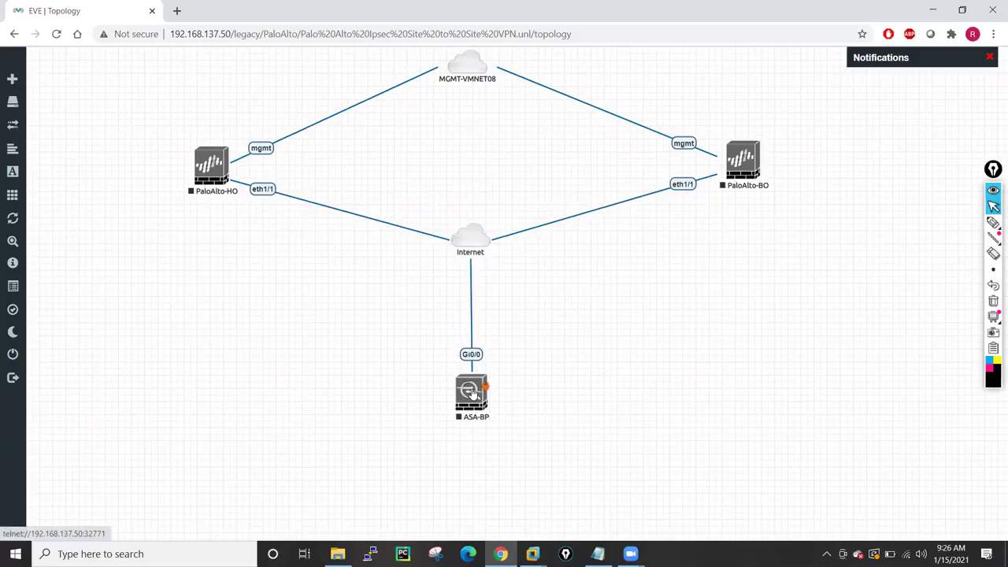
Begin a new node below PaloAlto-HO using the Cisco IOS 3725 (Dynamips) template
right_click(156, 326)
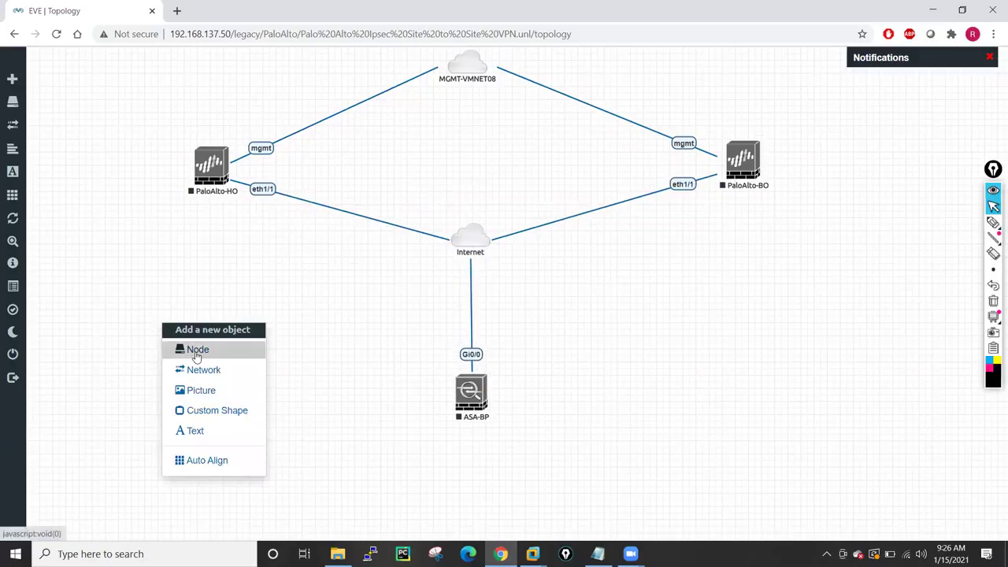
left_click(197, 350)
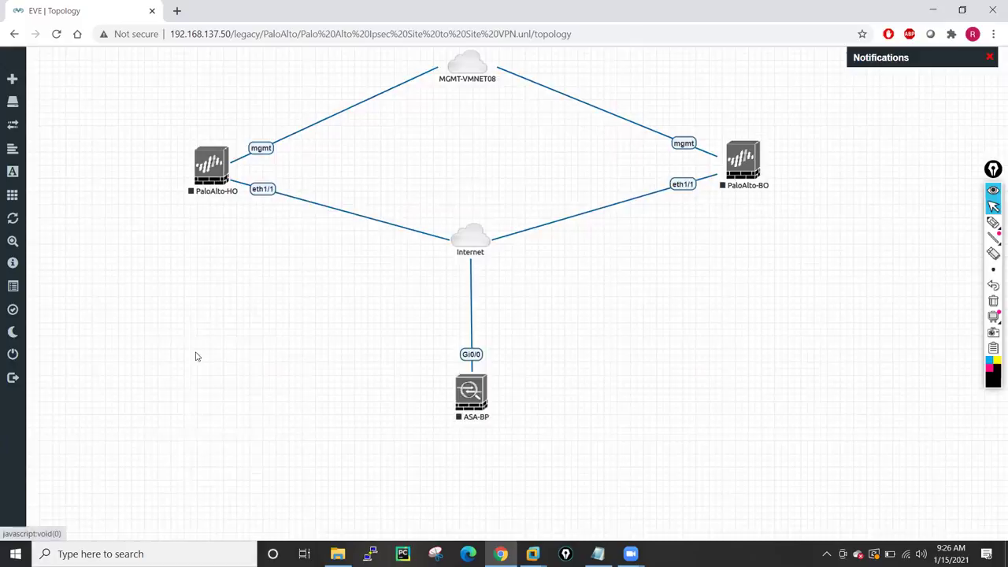
scroll(531, 399, "down", 4)
scroll(531, 399, "down", 5)
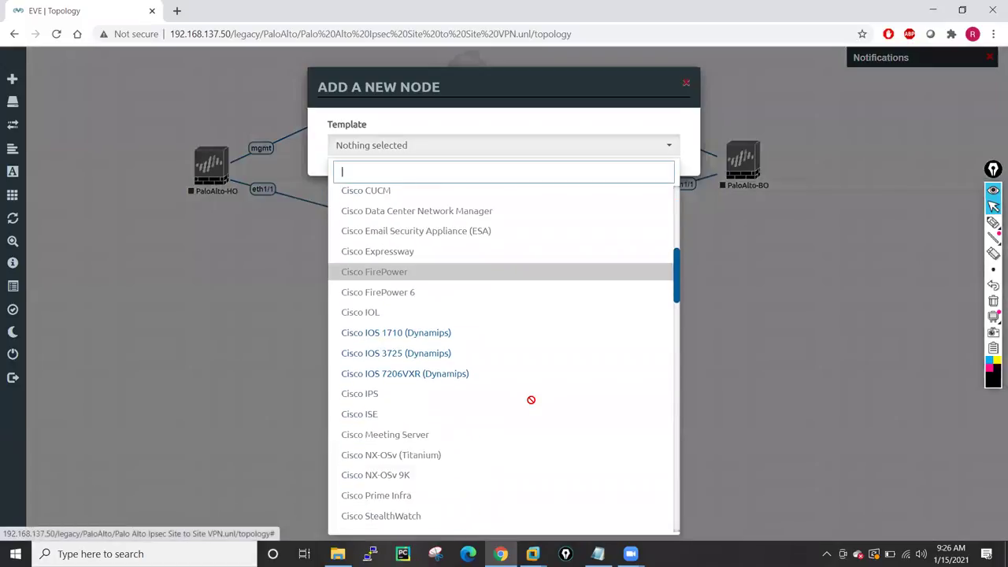
scroll(529, 400, "down", 3)
scroll(529, 400, "up", 3)
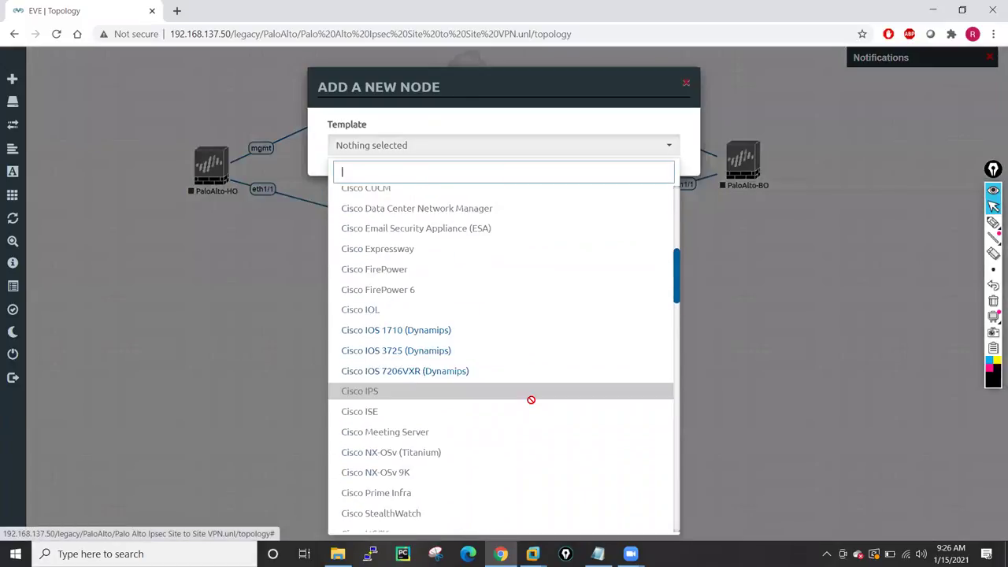
scroll(488, 378, "down", 10)
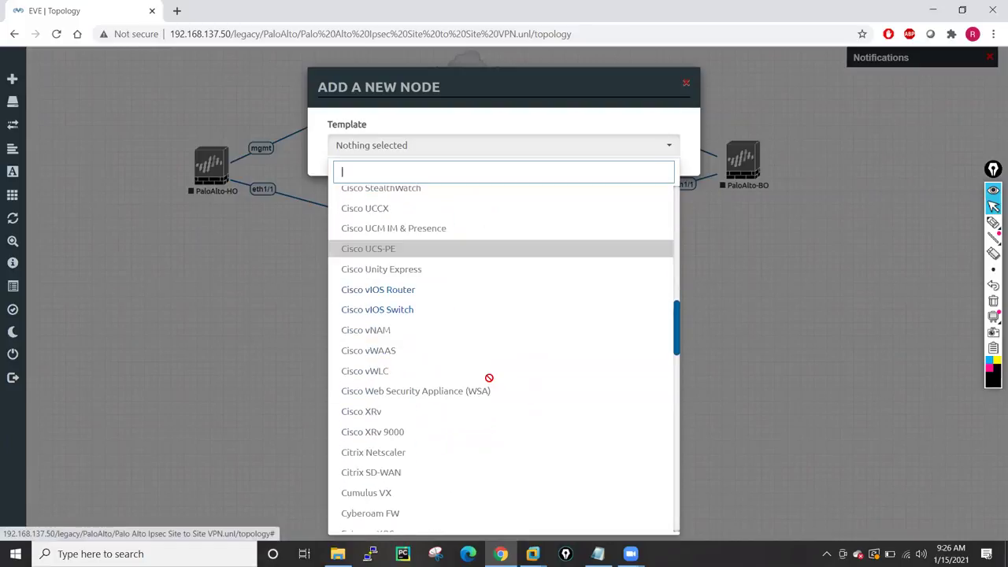
scroll(489, 378, "down", 7)
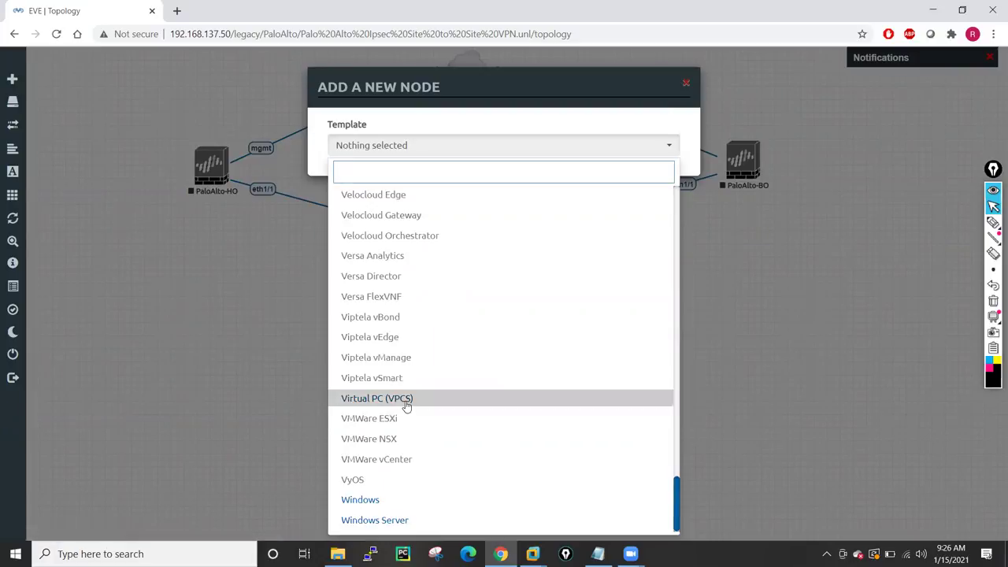
scroll(443, 379, "up", 8)
scroll(443, 378, "up", 15)
scroll(443, 378, "down", 3)
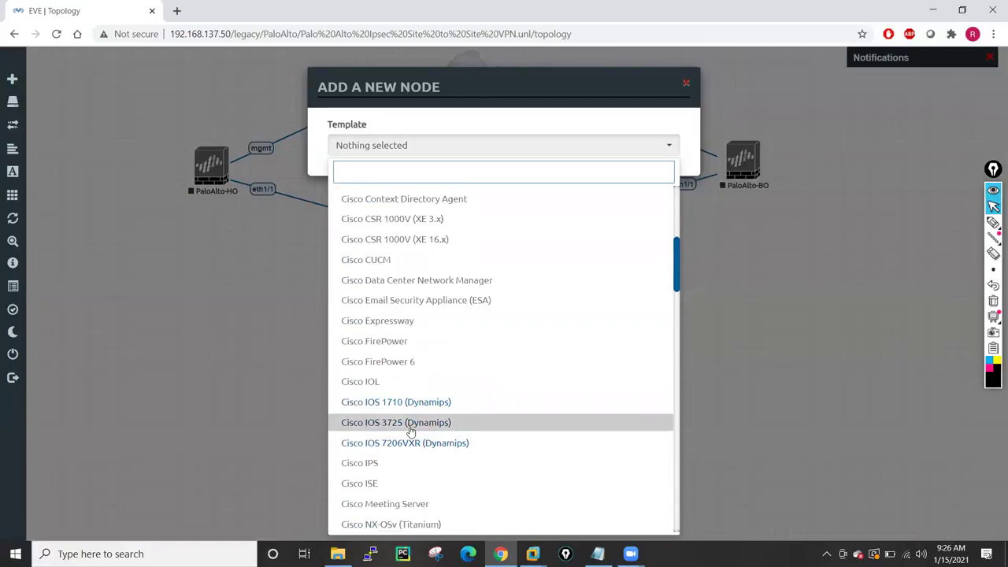
left_click(410, 423)
Name the new node "HO-PC", give it the Laptop.png icon, and save it
left_click(372, 253)
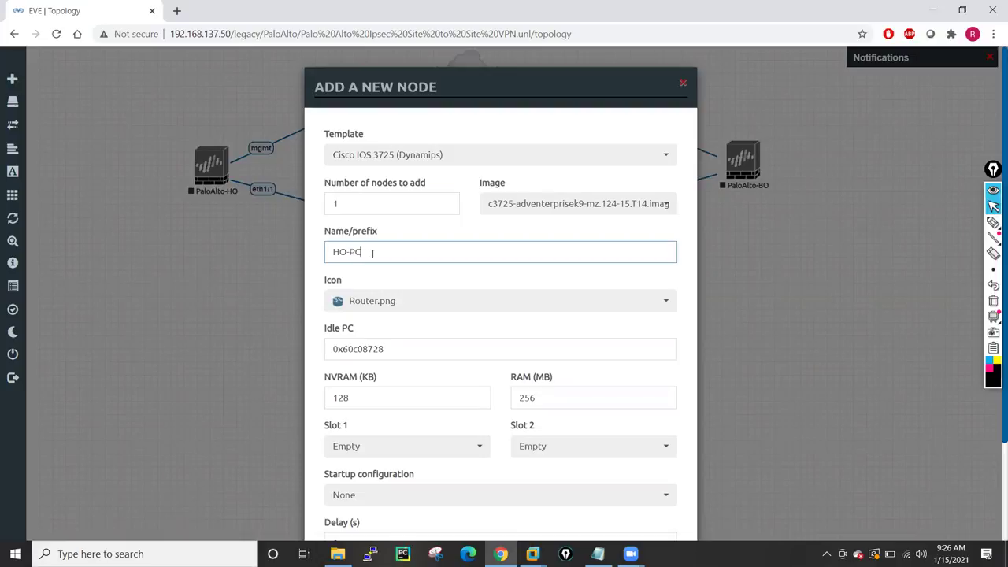
left_click(661, 310)
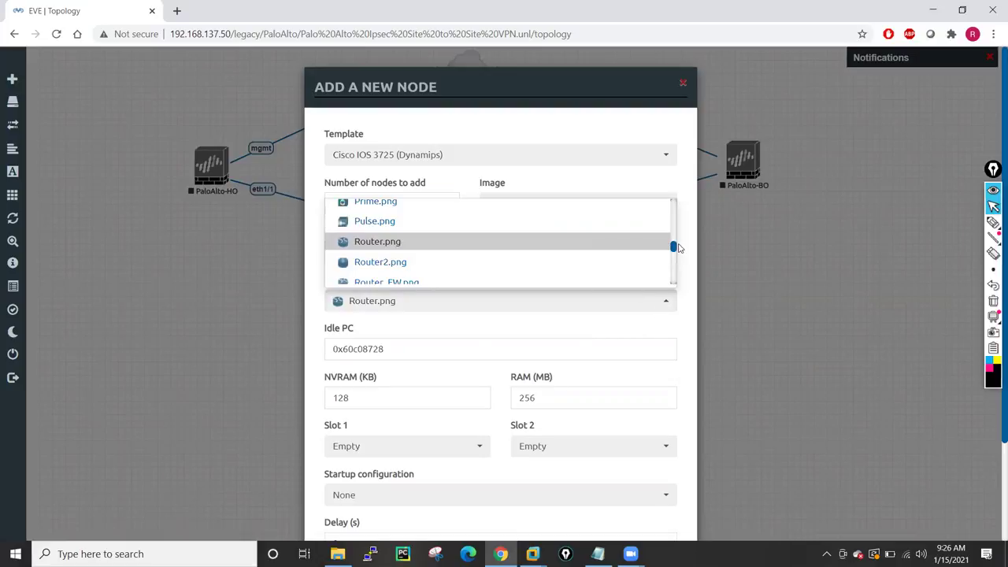
left_click_drag(673, 250, 670, 241)
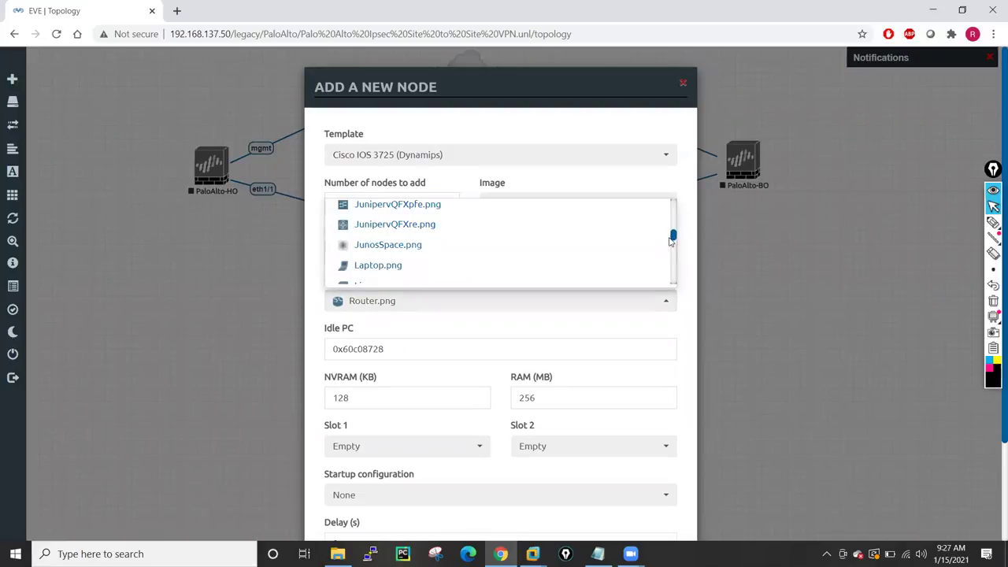
left_click(399, 265)
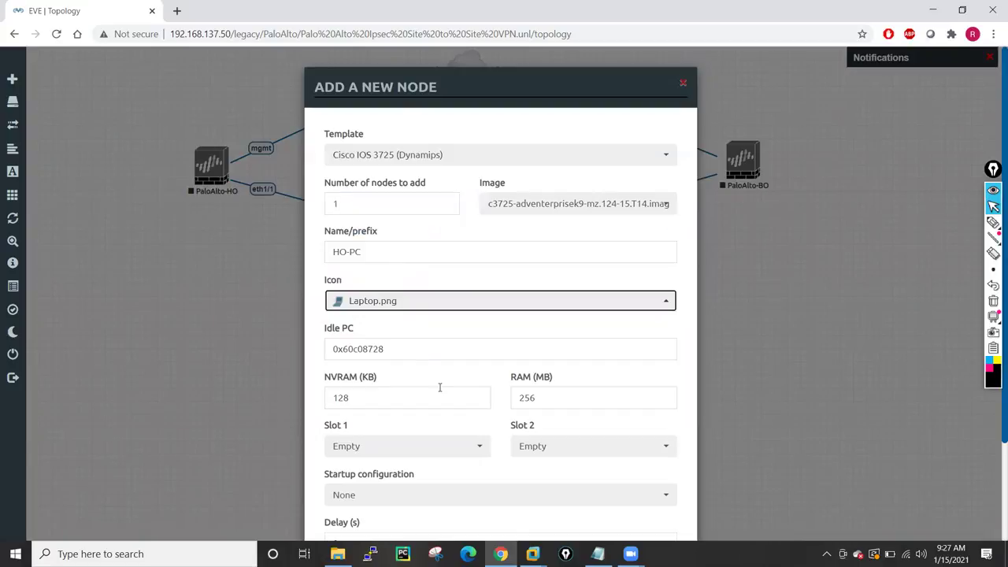
scroll(439, 387, "down", 2)
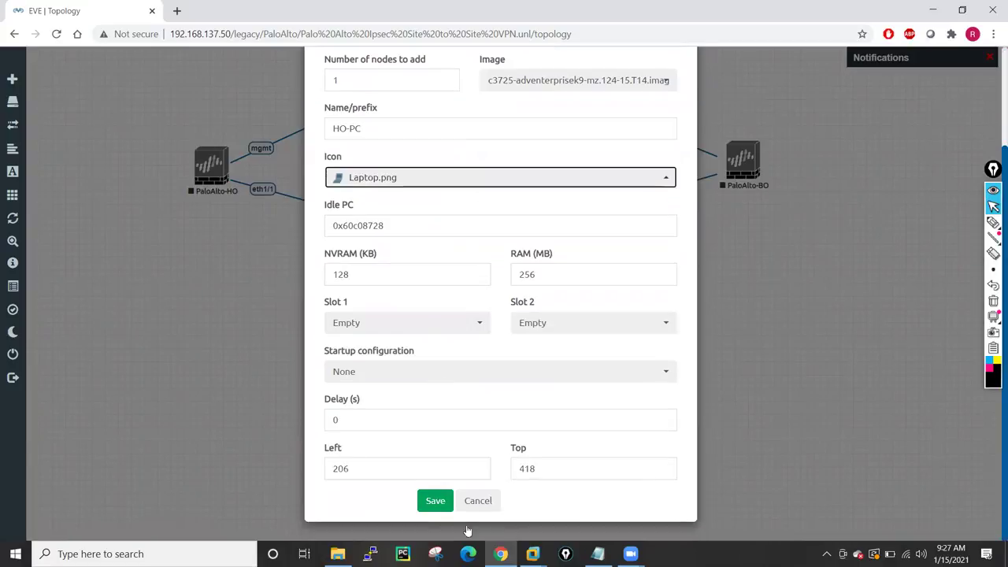
left_click(436, 499)
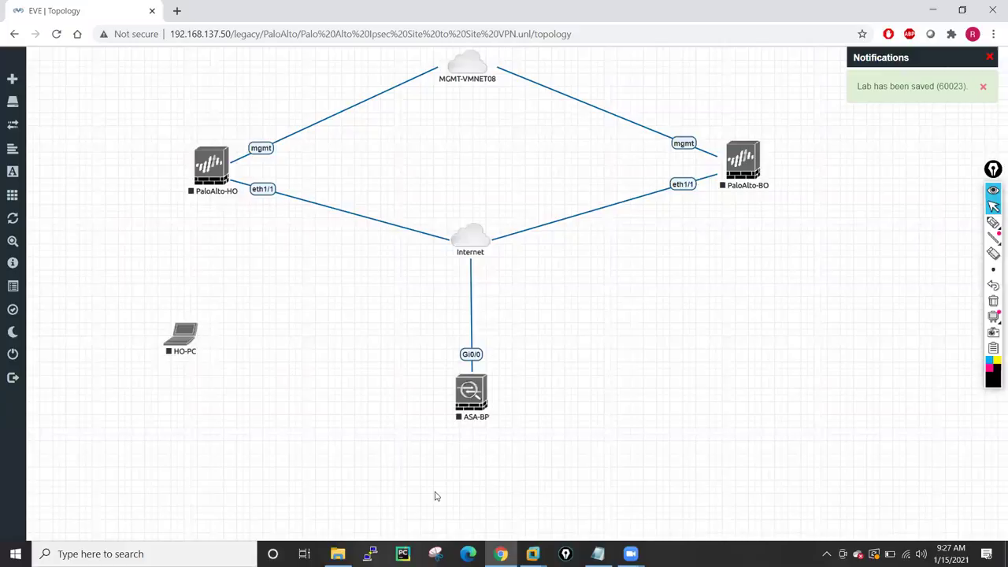
Place HO-PC on the outer side of PaloAlto-HO and connect its fa0/0 interface to PaloAlto-HO eth1/2
left_click_drag(172, 339, 196, 156)
left_click(527, 430)
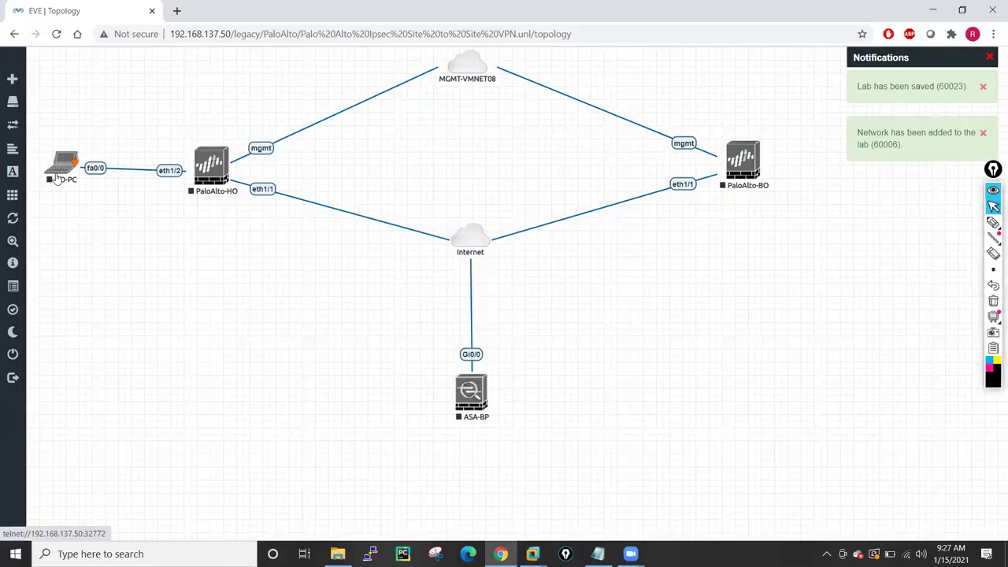
left_click_drag(60, 170, 60, 186)
Start the HO-PC node, nudge it into line with PaloAlto-HO, and stop it again
right_click(60, 183)
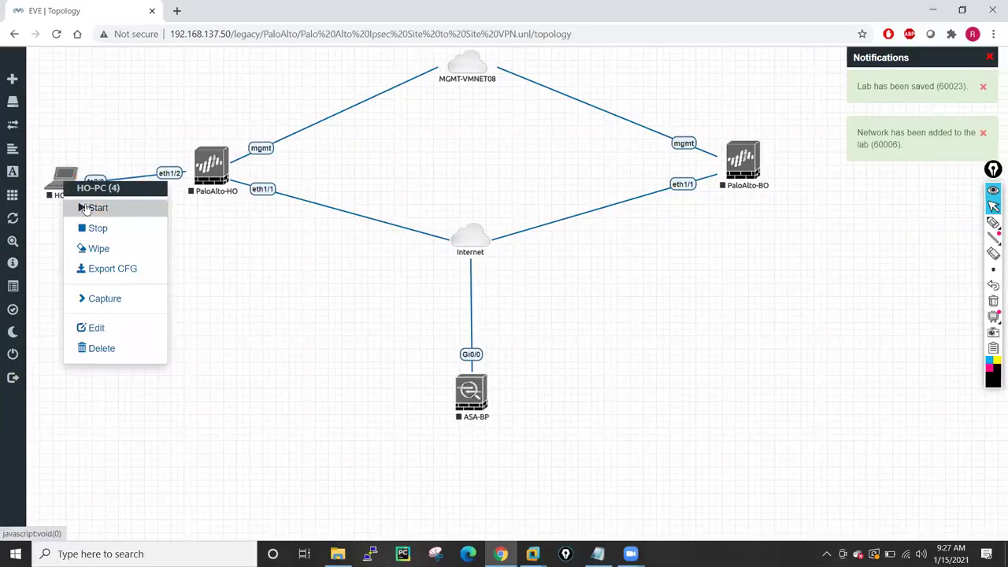
left_click(83, 207)
left_click_drag(75, 177, 69, 172)
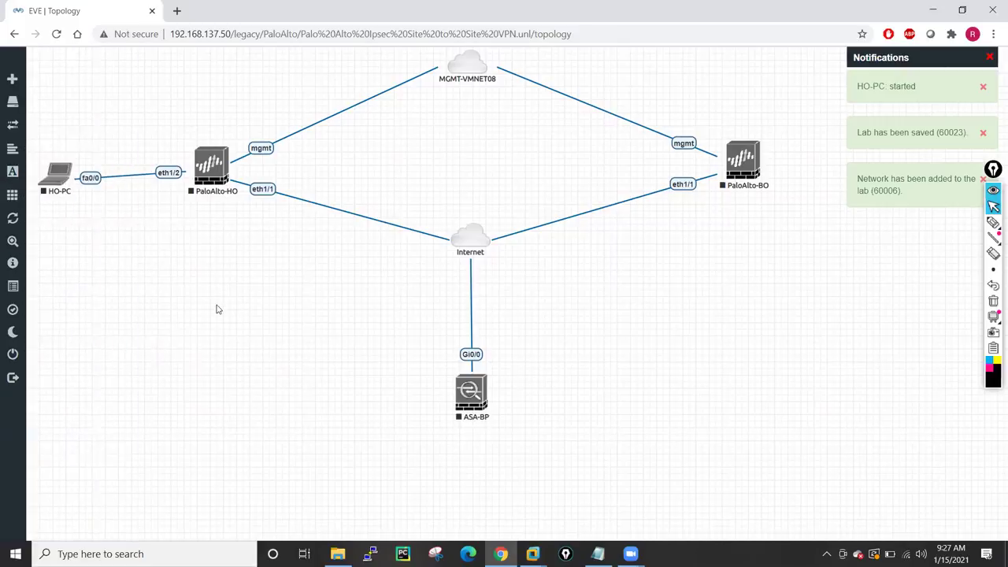
left_click_drag(52, 179, 71, 169)
right_click(71, 170)
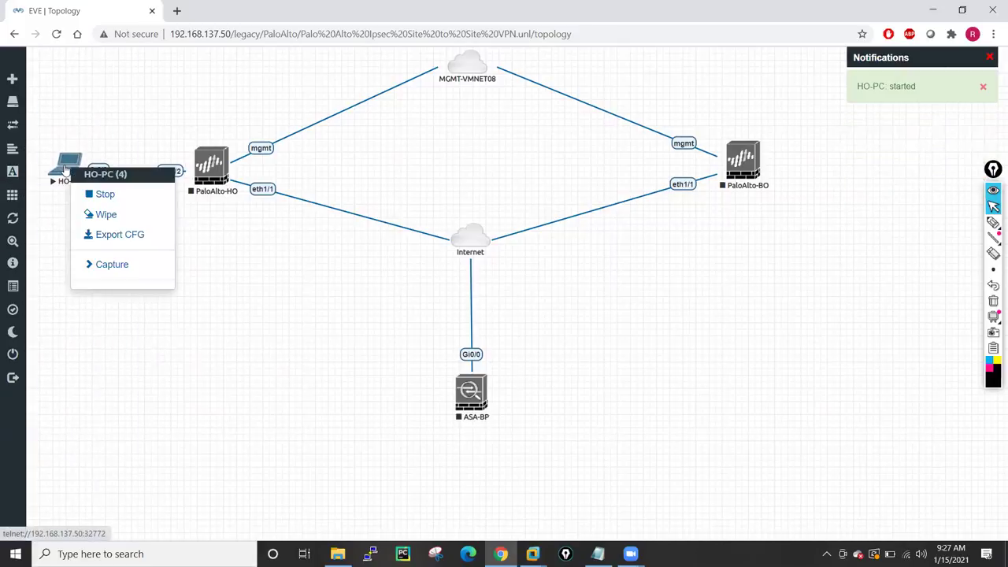
Begin a new node below PaloAlto-BO from the Cisco IOS 3725 (Dynamips) template and name it "BO-PC"
right_click(705, 273)
left_click(736, 298)
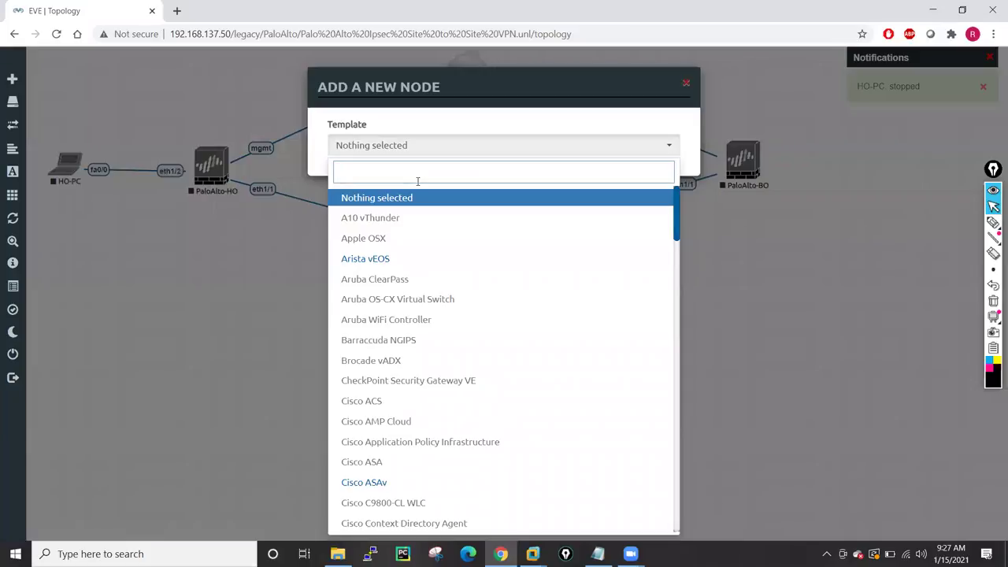
type("ios")
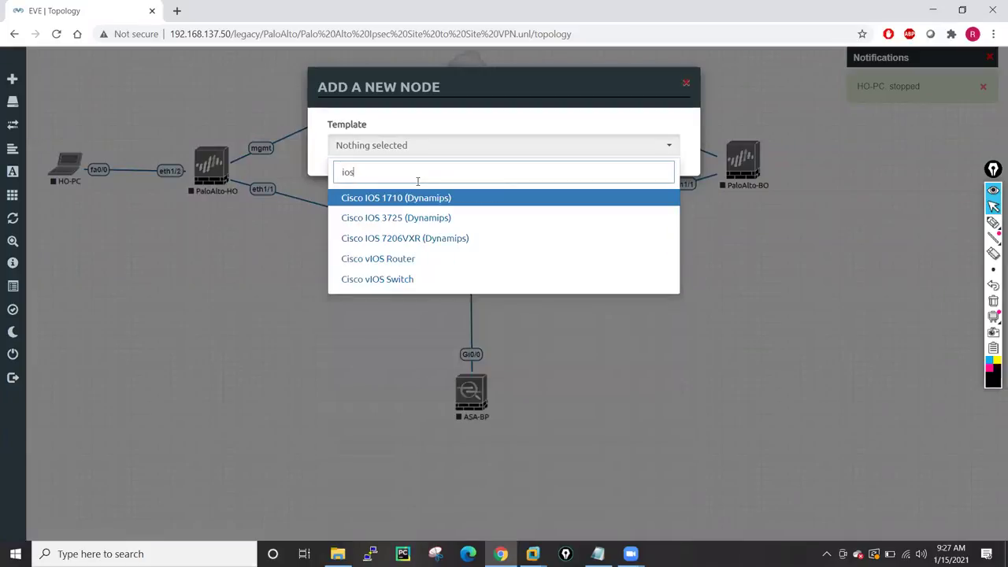
left_click(401, 225)
left_click_drag(400, 252, 328, 252)
type("BO-PC")
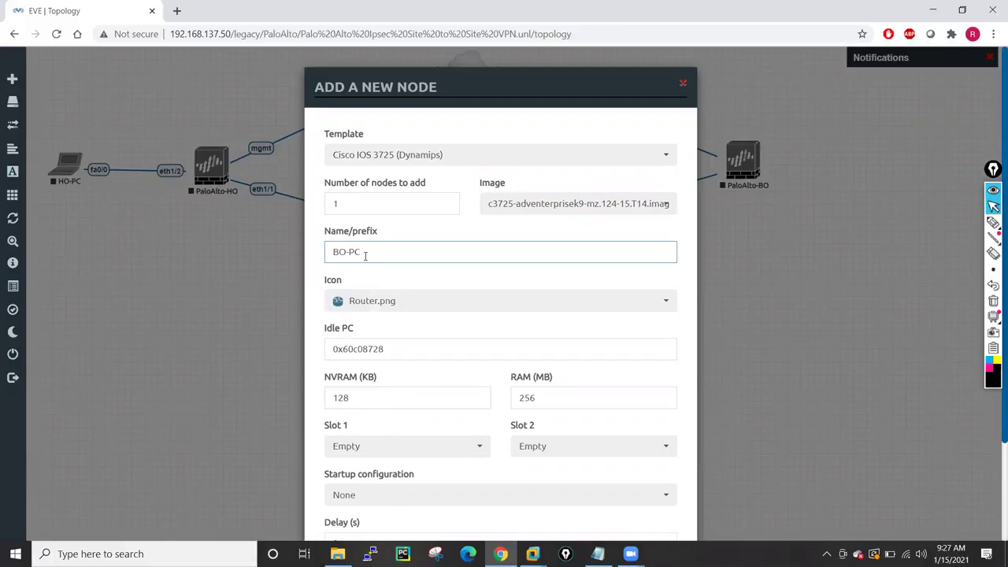
Give the BO-PC node the Linux.png icon and save it to the topology
left_click(415, 306)
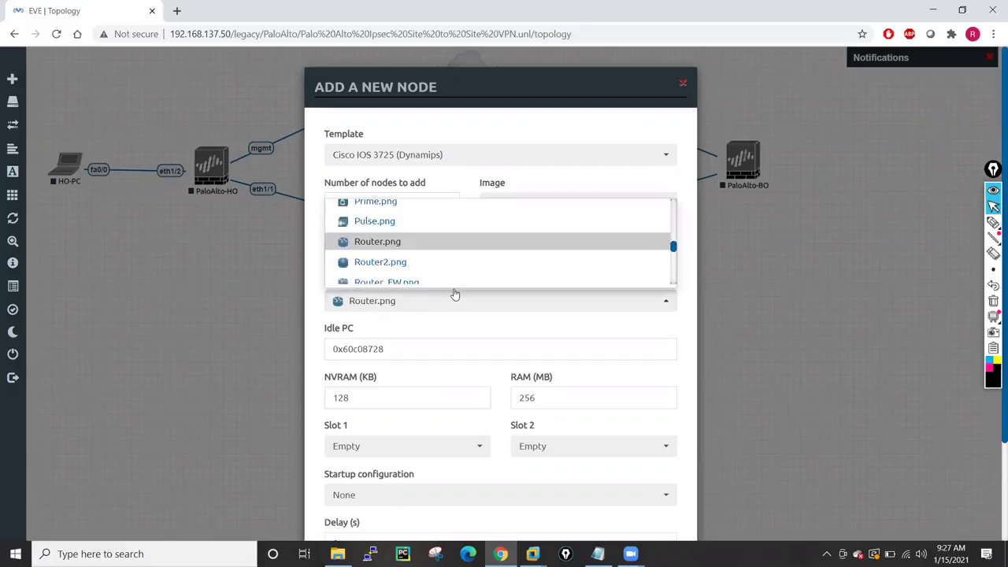
scroll(443, 252, "up", 1)
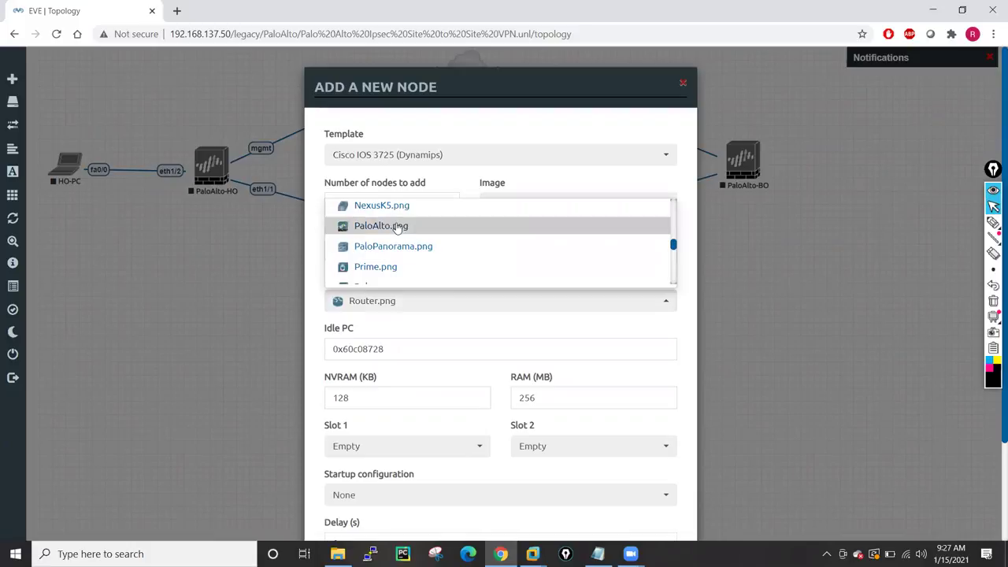
scroll(417, 260, "up", 5)
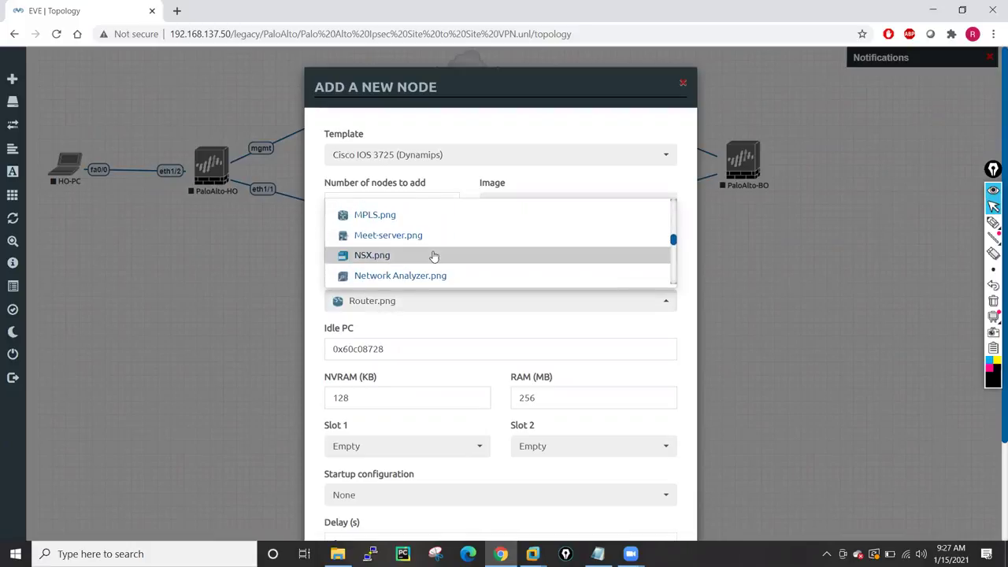
scroll(450, 258, "down", 2)
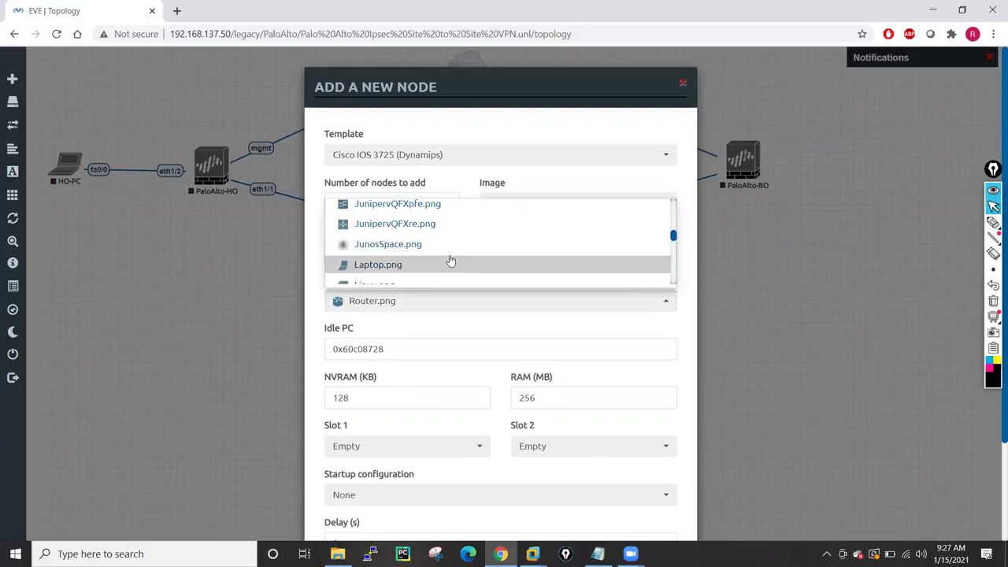
scroll(450, 260, "up", 4)
scroll(450, 261, "down", 1)
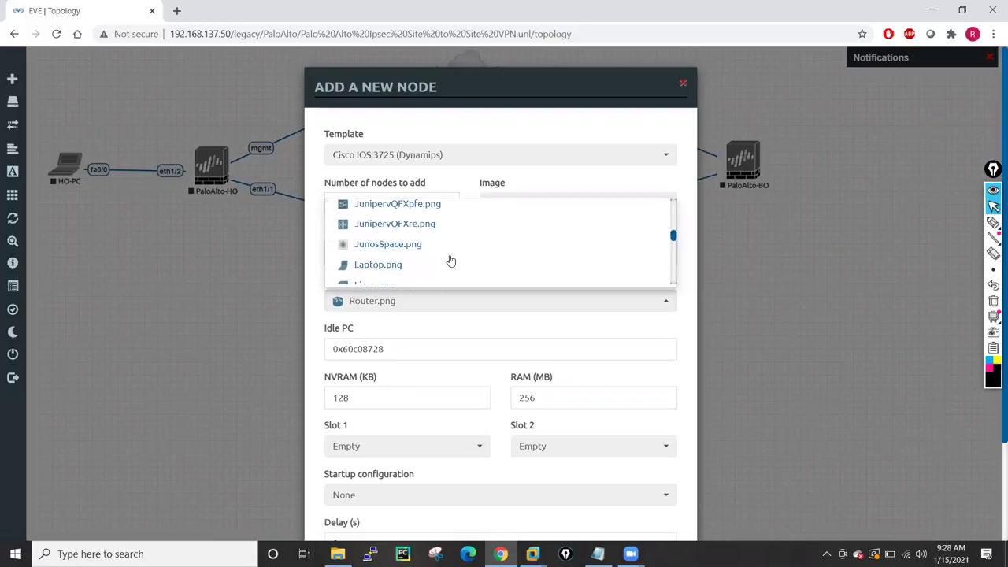
scroll(375, 268, "down", 2)
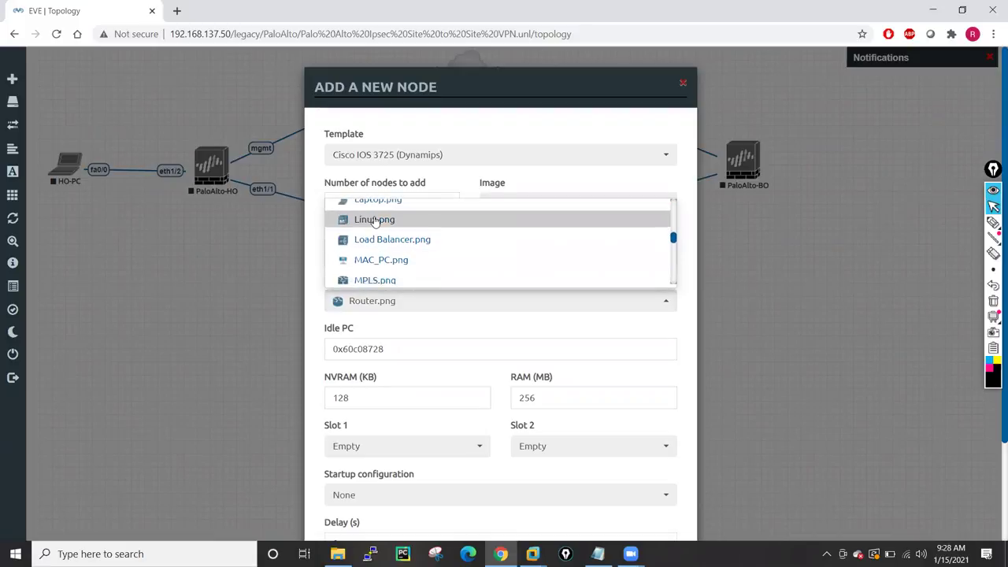
left_click(377, 219)
scroll(490, 340, "down", 2)
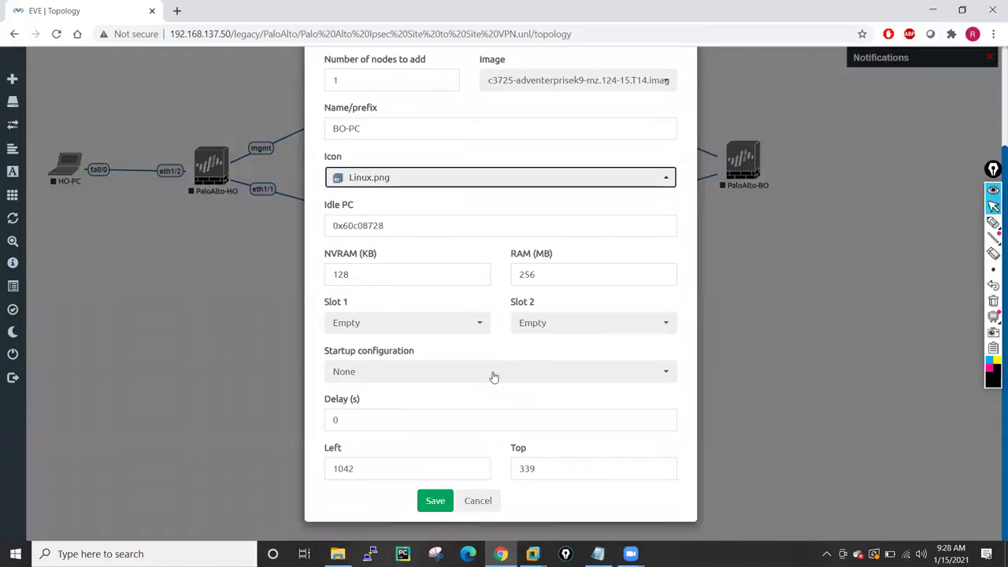
left_click(434, 501)
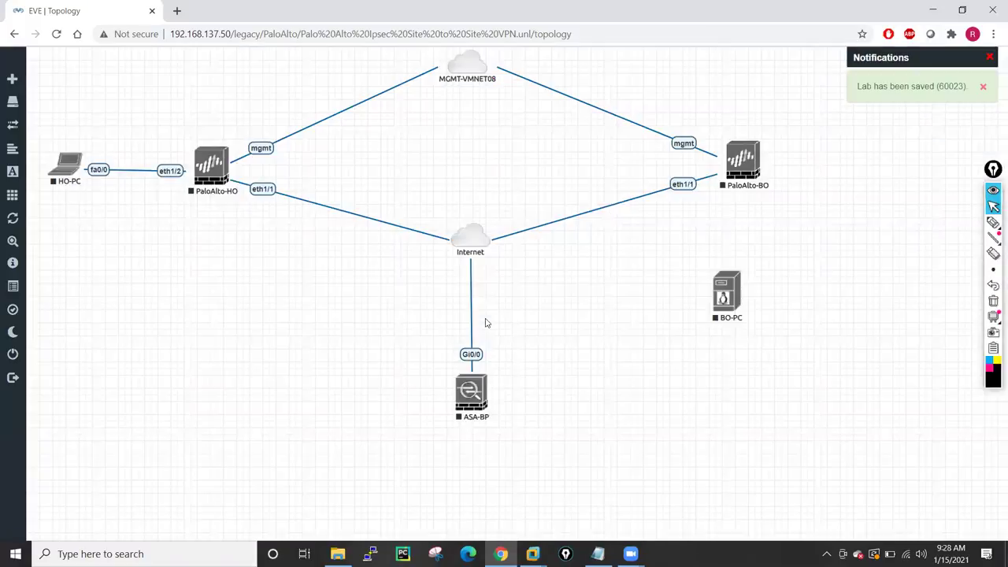
Place BO-PC on the outer side of PaloAlto-BO, connect its fa0/0 interface to PaloAlto-BO eth1/2, and refresh the topology
left_click_drag(725, 298, 743, 159)
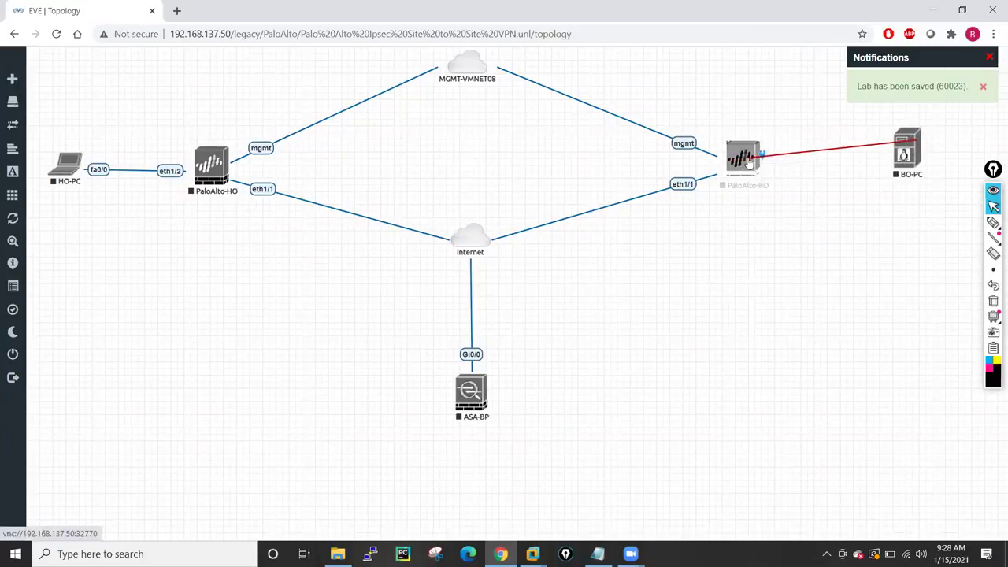
left_click(530, 430)
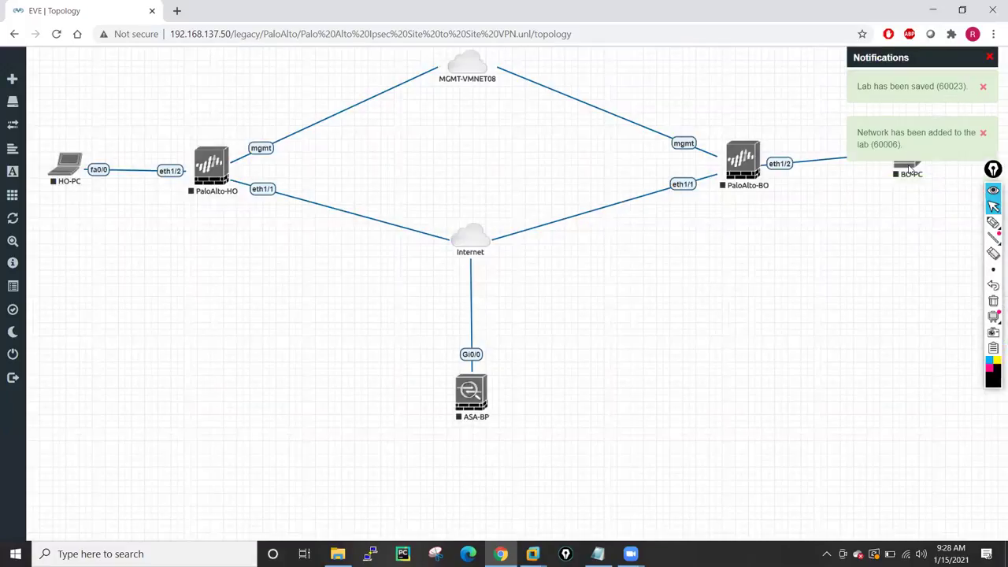
left_click_drag(906, 167, 910, 177)
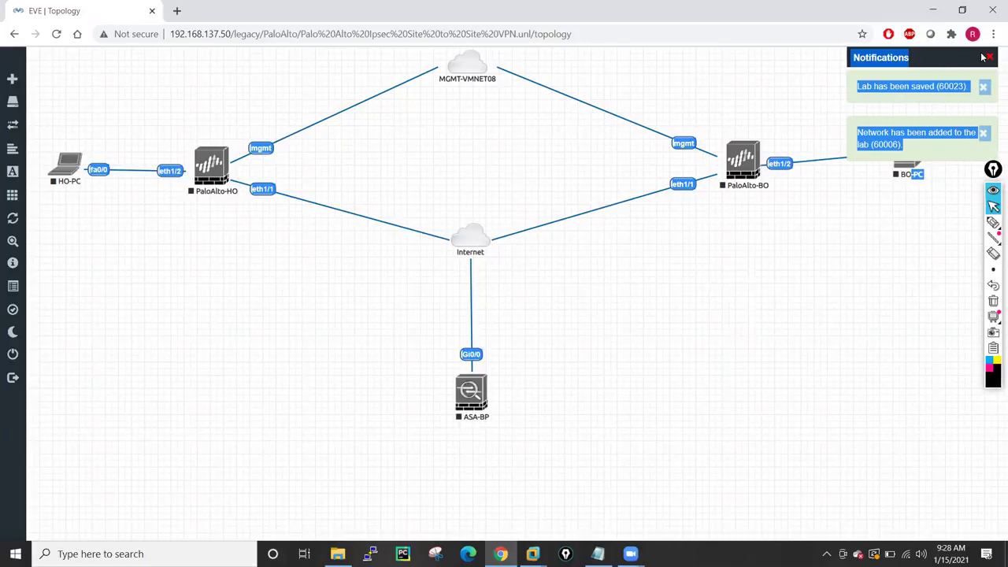
mouse_move(31, 233)
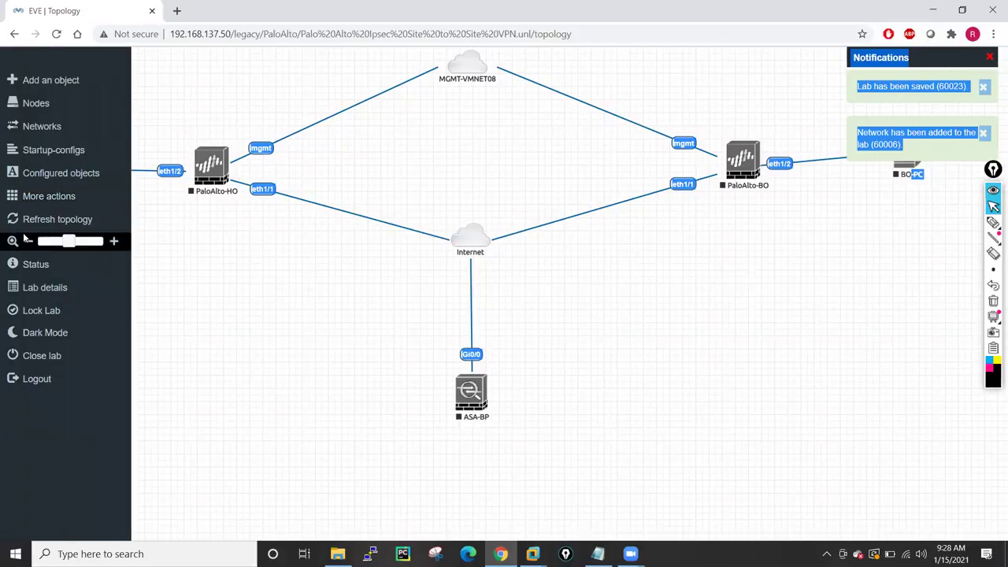
left_click(47, 218)
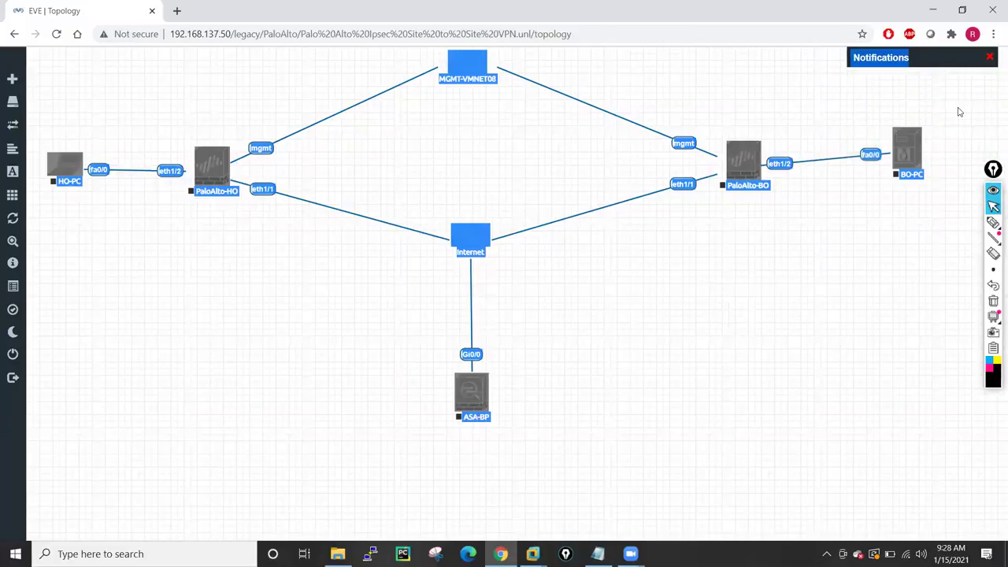
Begin a new node in the empty area near ASA-BP from the Cisco IOS 3725 (Dynamips) template and name it "BP-PC"
right_click(629, 305)
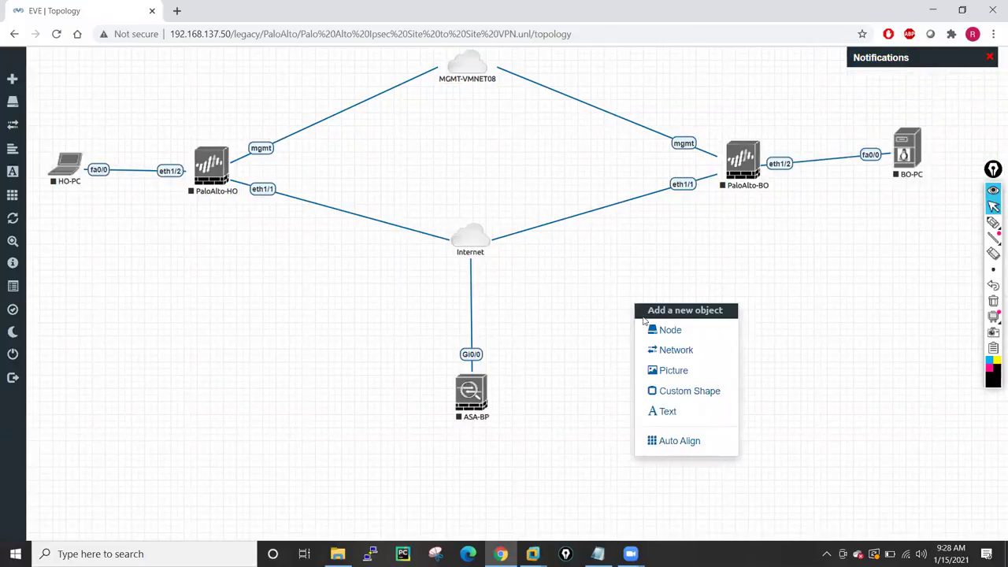
left_click(670, 329)
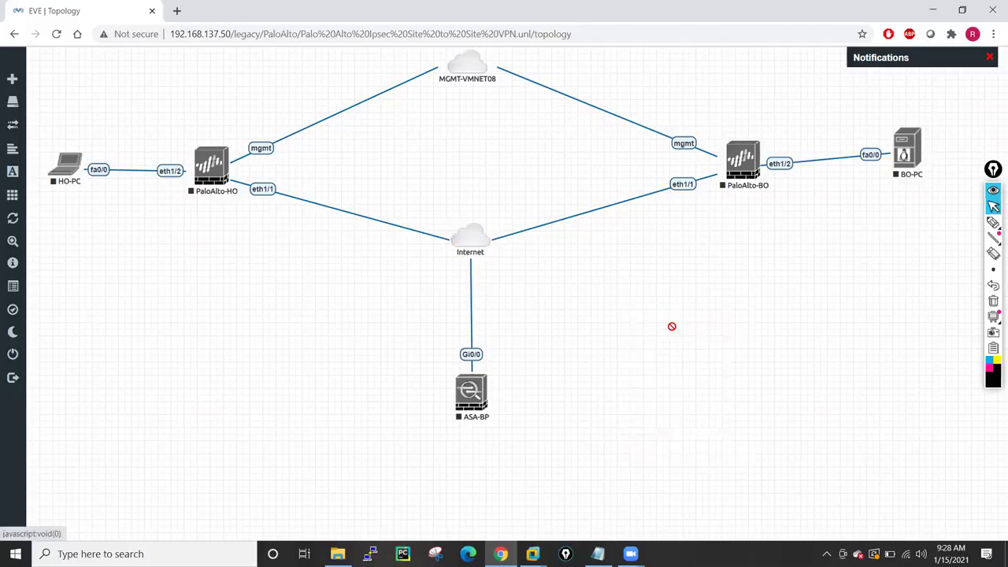
scroll(452, 321, "down", 3)
scroll(453, 321, "down", 3)
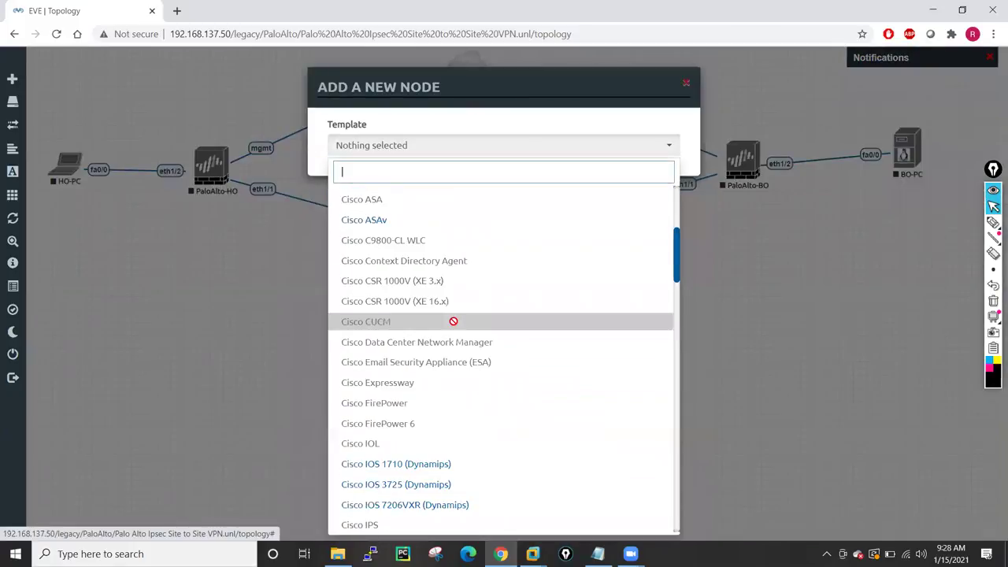
left_click(412, 426)
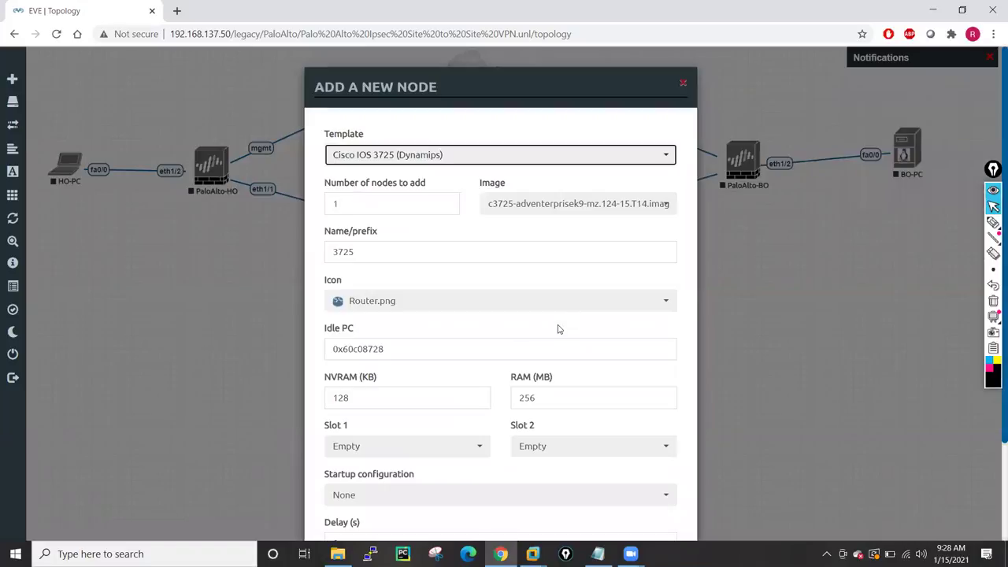
left_click_drag(381, 246, 333, 245)
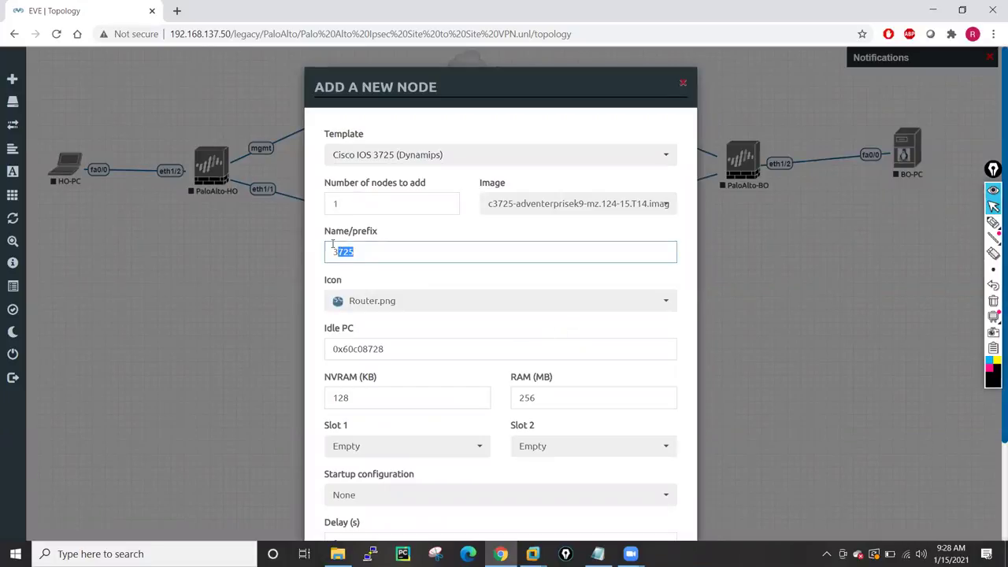
type("B")
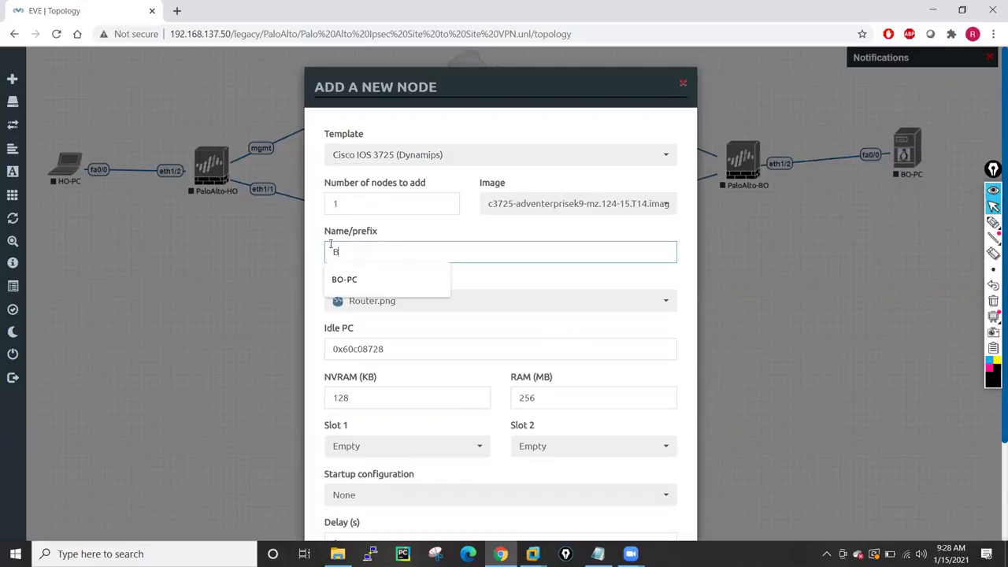
type("P-PC")
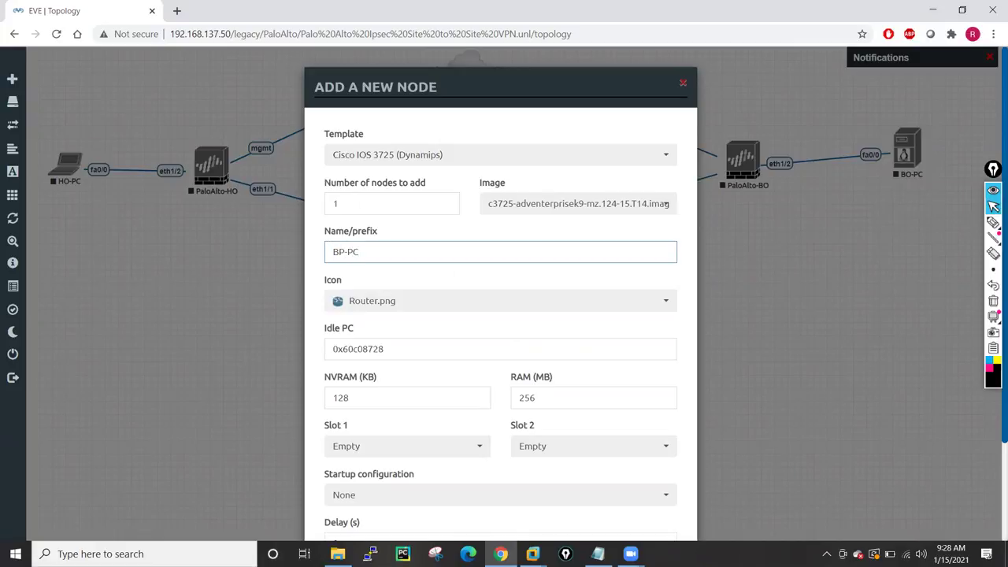
Give the BP-PC node the Desktop2.png icon and save it to the topology
left_click(521, 302)
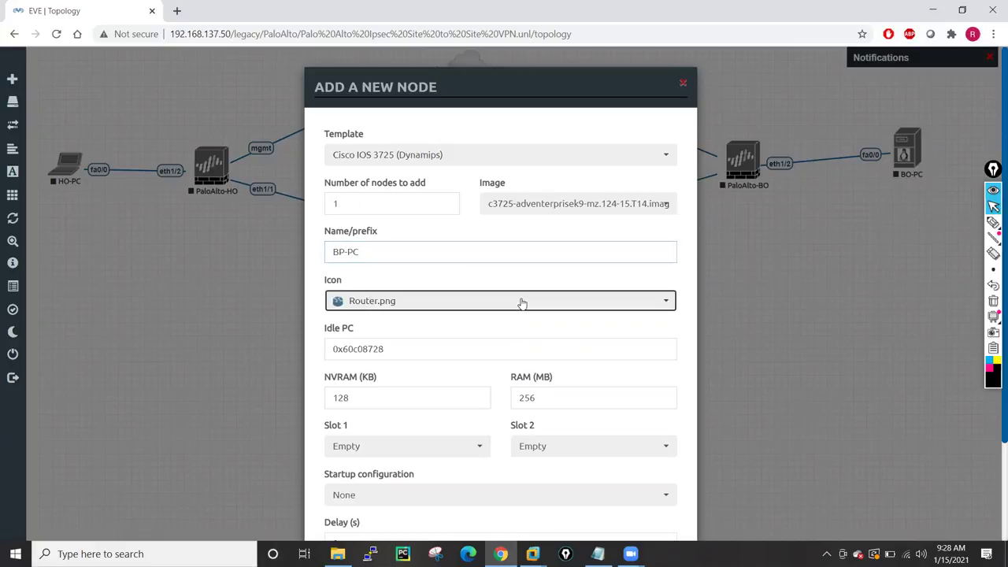
scroll(455, 231, "up", 2)
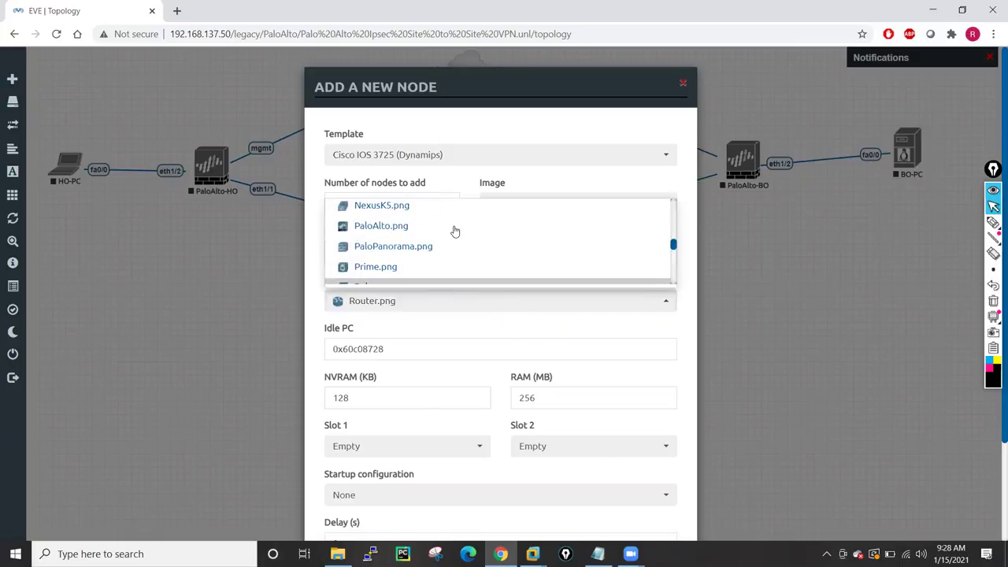
scroll(455, 230, "up", 8)
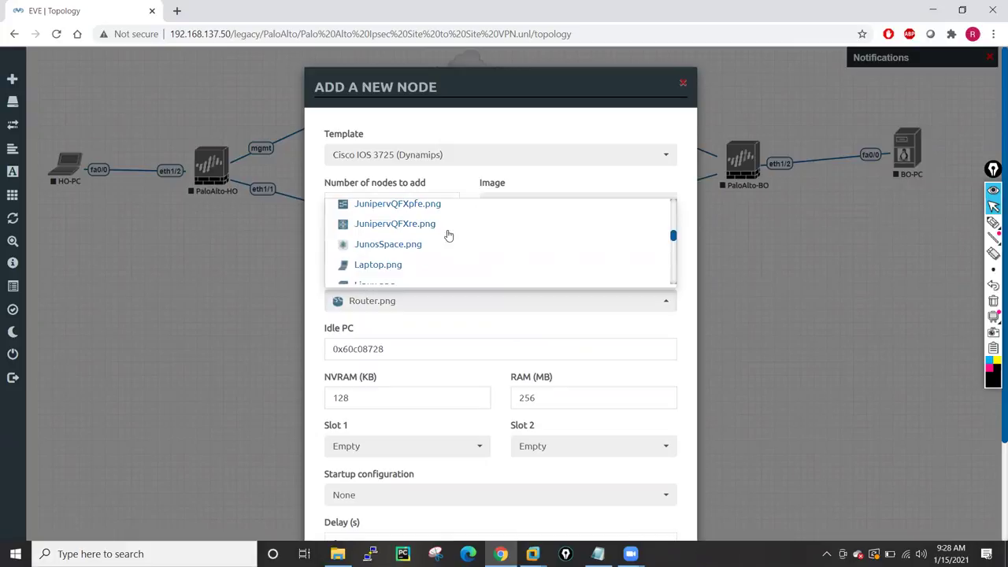
scroll(422, 255, "up", 2)
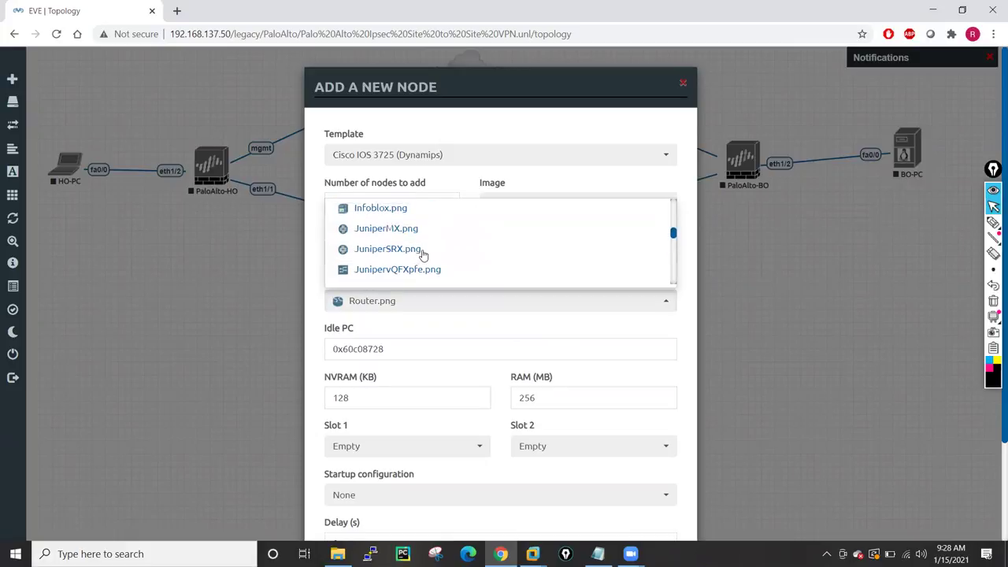
scroll(423, 255, "up", 2)
scroll(423, 255, "up", 2)
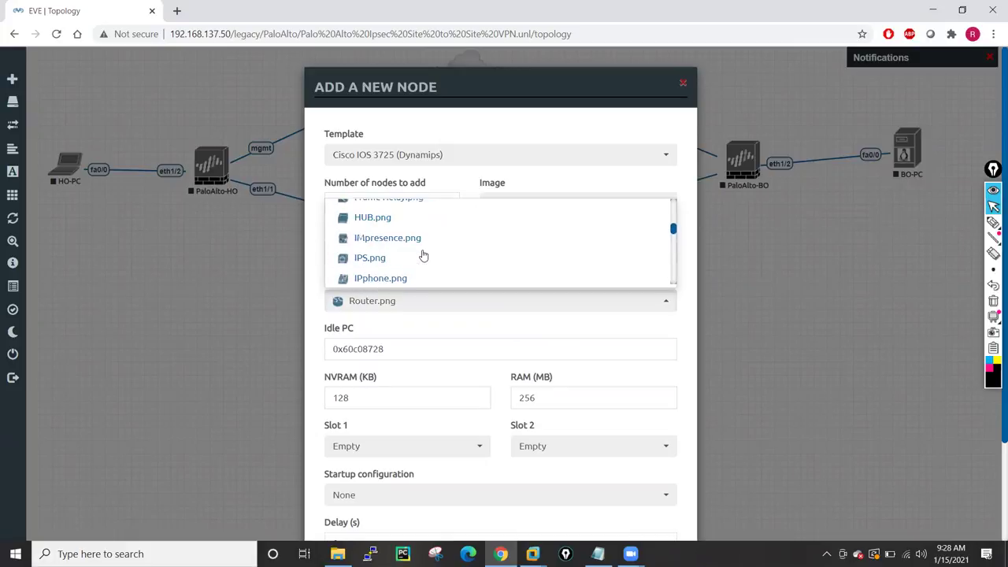
scroll(422, 255, "up", 2)
scroll(423, 255, "up", 2)
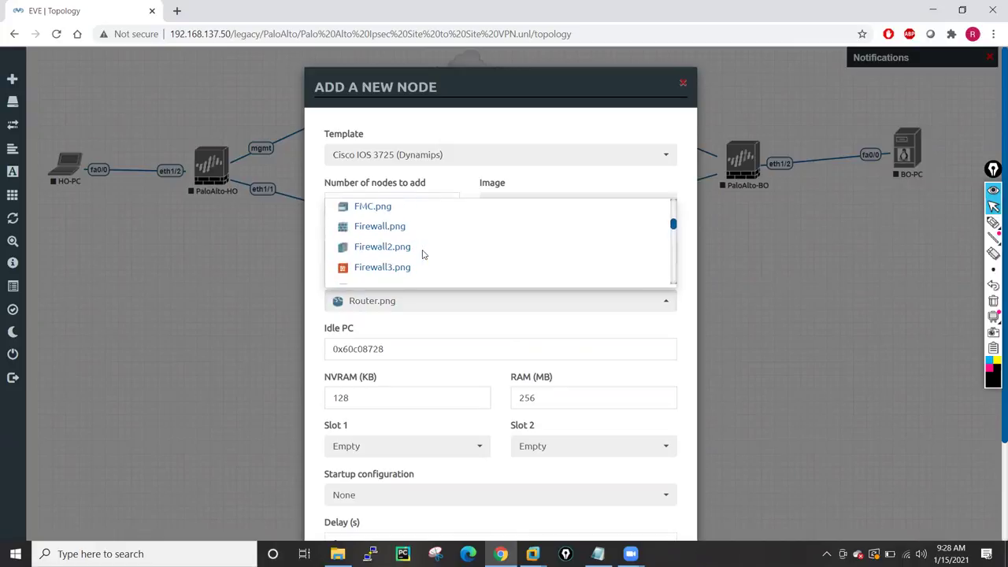
scroll(423, 255, "up", 2)
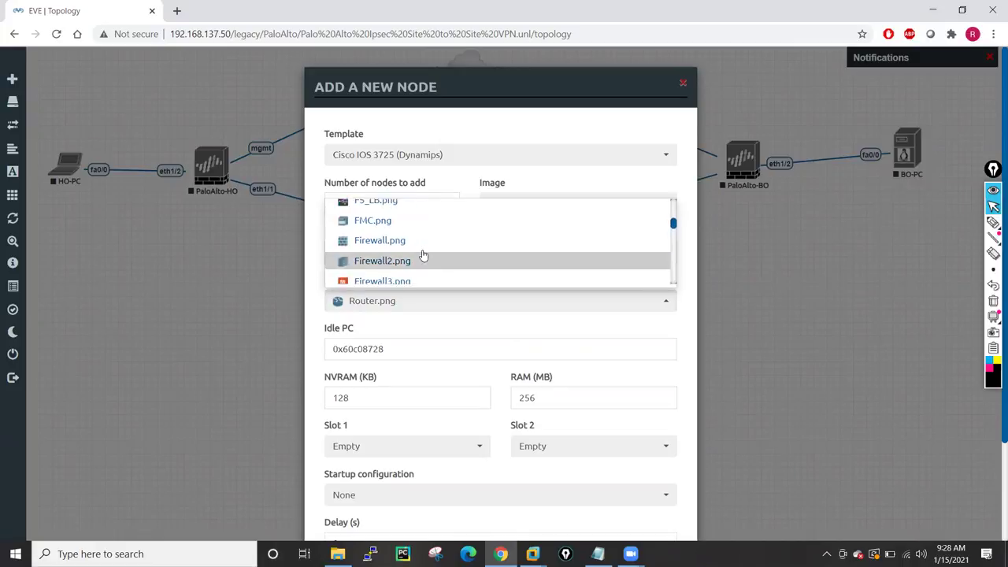
scroll(423, 255, "up", 2)
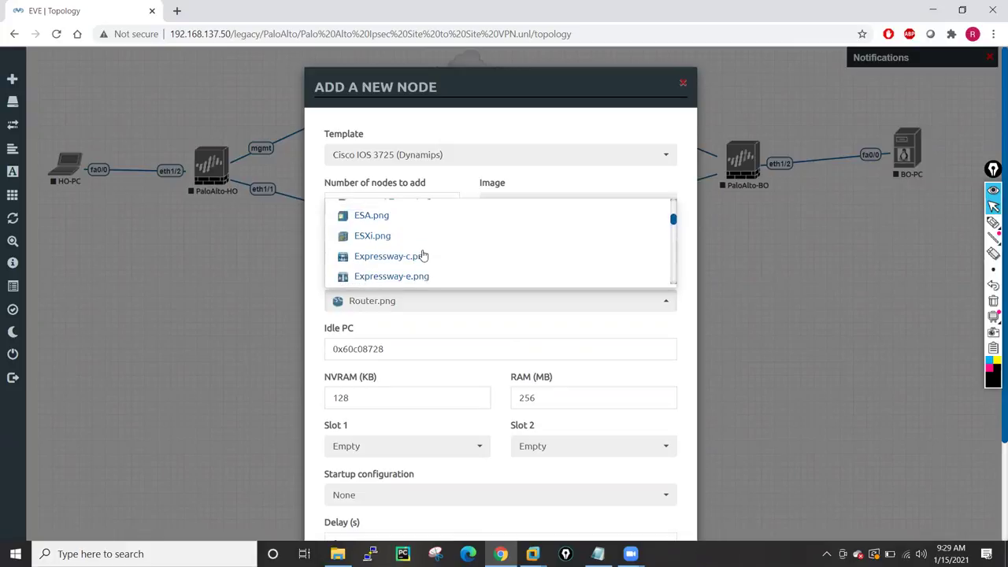
scroll(423, 255, "up", 2)
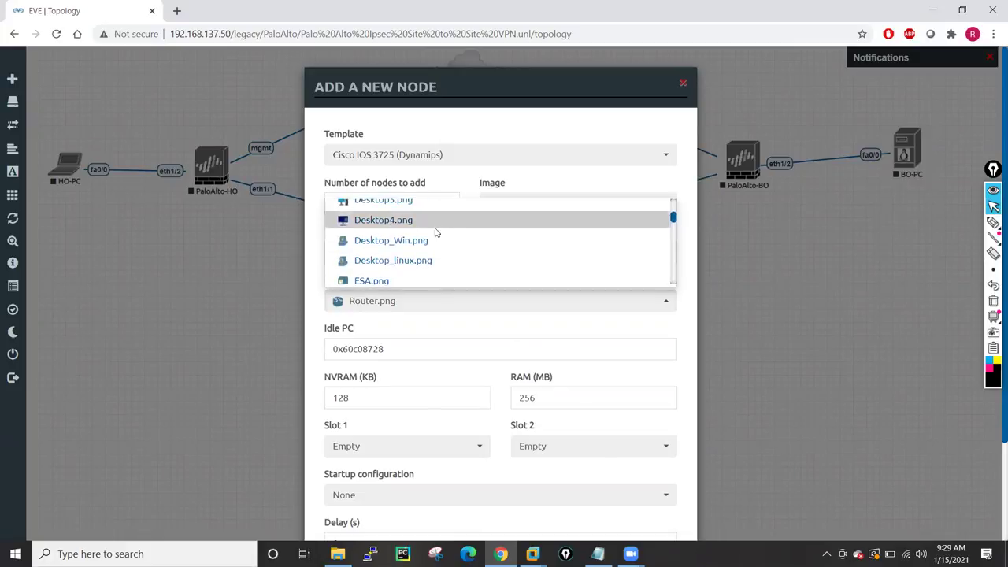
scroll(415, 236, "up", 2)
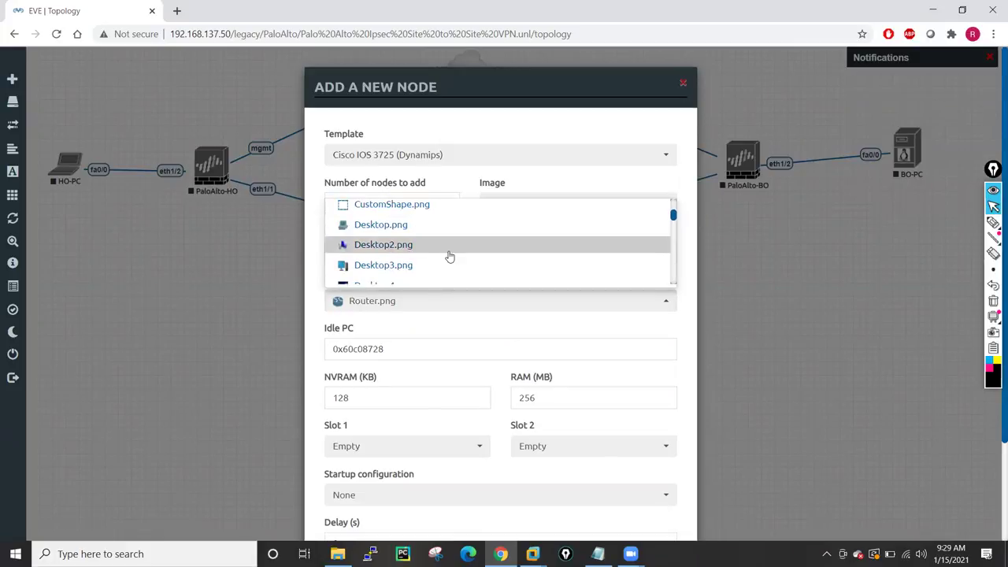
left_click(391, 245)
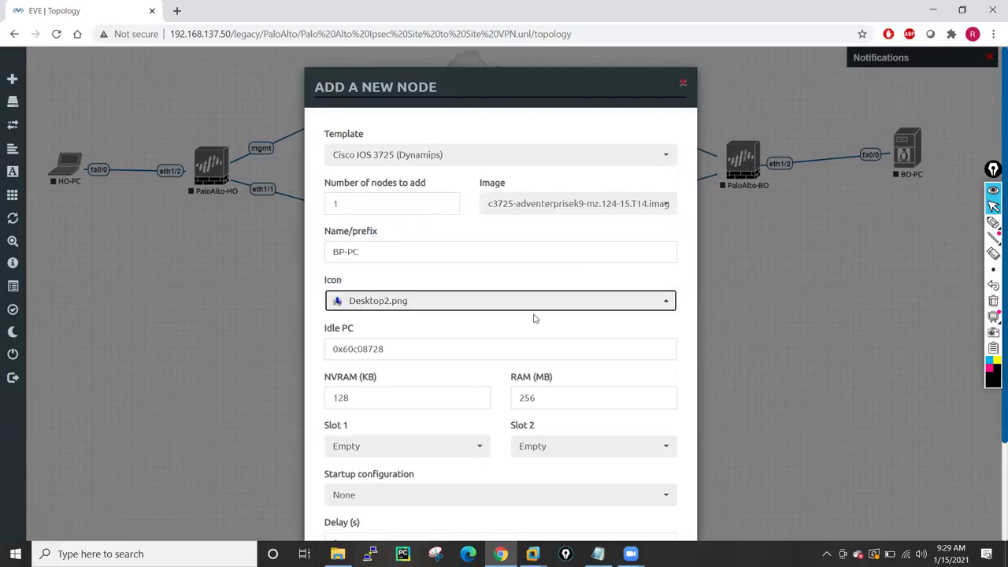
scroll(550, 339, "down", 3)
left_click(432, 499)
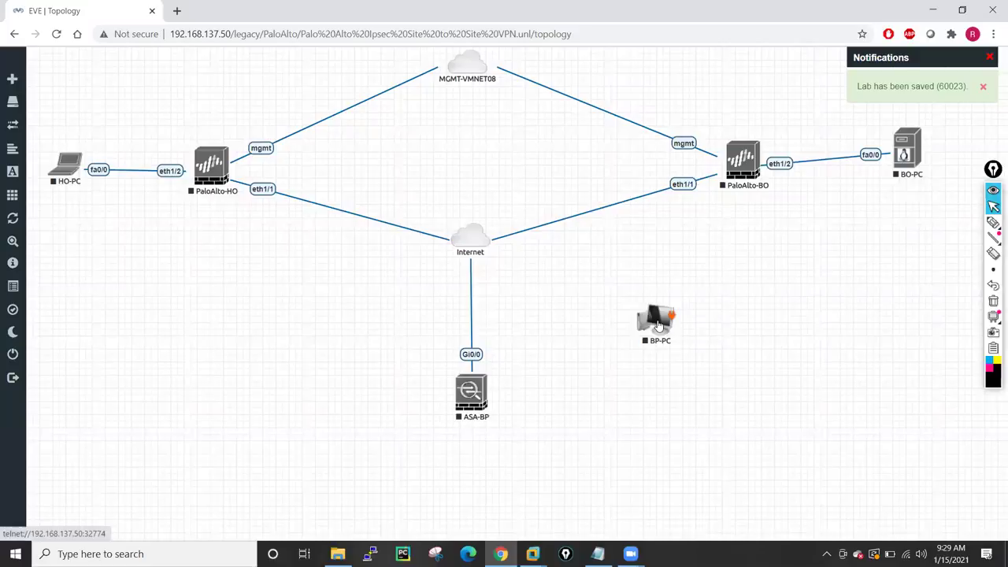
Connect BP-PC fa0/0 to ASA-BP Gi0/1 and line both nodes up vertically beneath the Internet cloud
left_click_drag(648, 340, 471, 412)
left_click(533, 417)
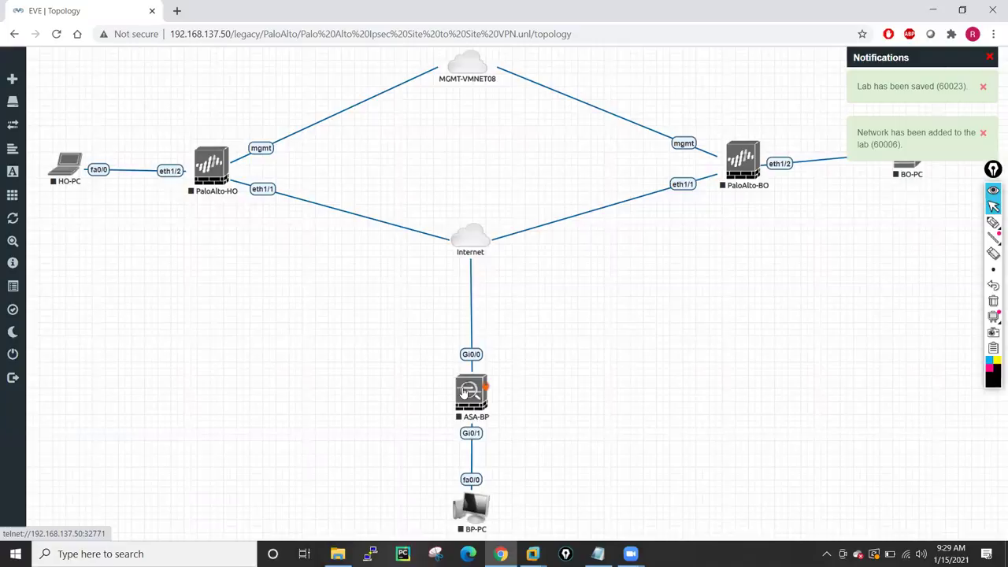
left_click_drag(463, 396, 462, 386)
left_click_drag(466, 513, 469, 511)
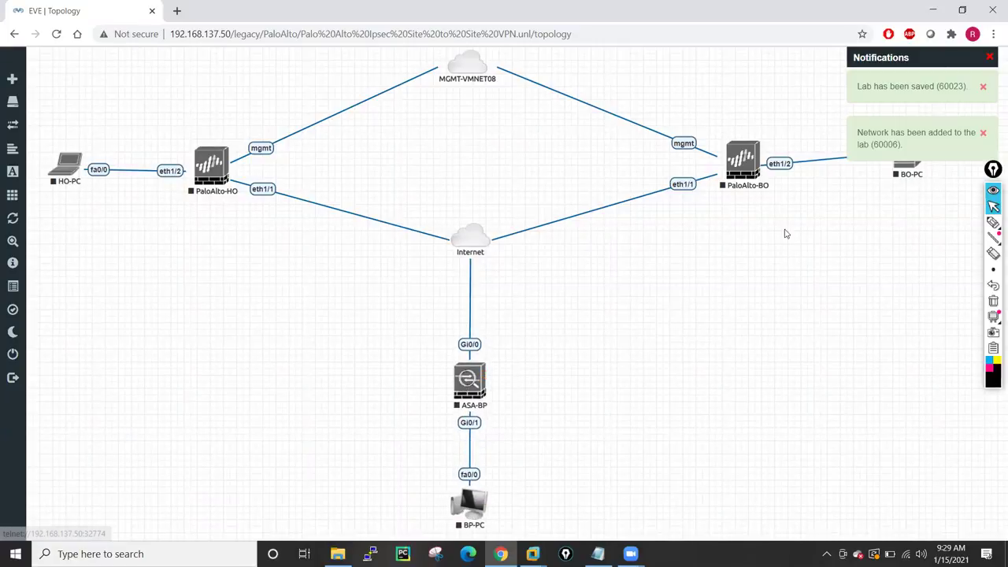
left_click(983, 88)
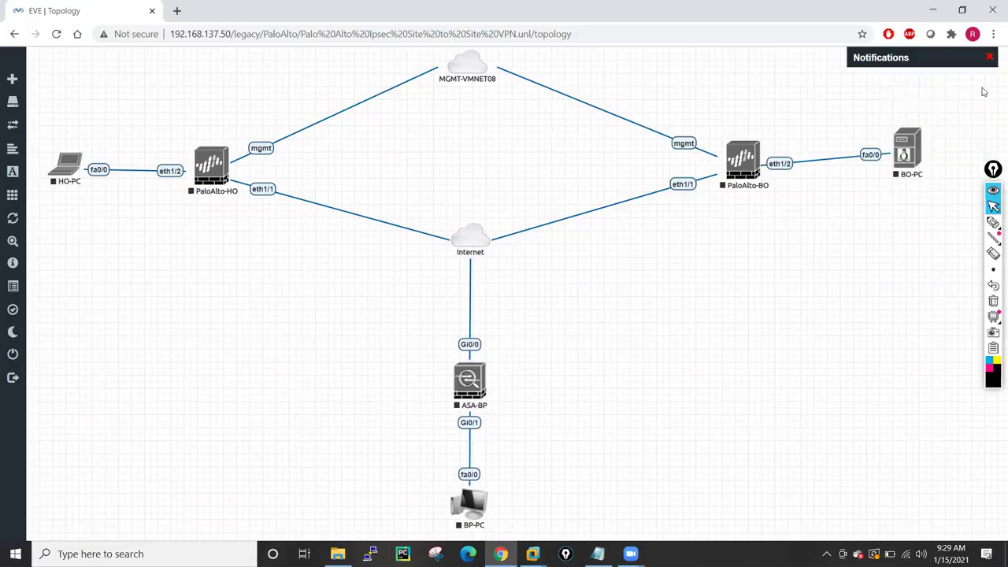
Start the BO-PC, BP-PC and HO-PC nodes and dismiss the notifications
right_click(898, 157)
left_click(832, 181)
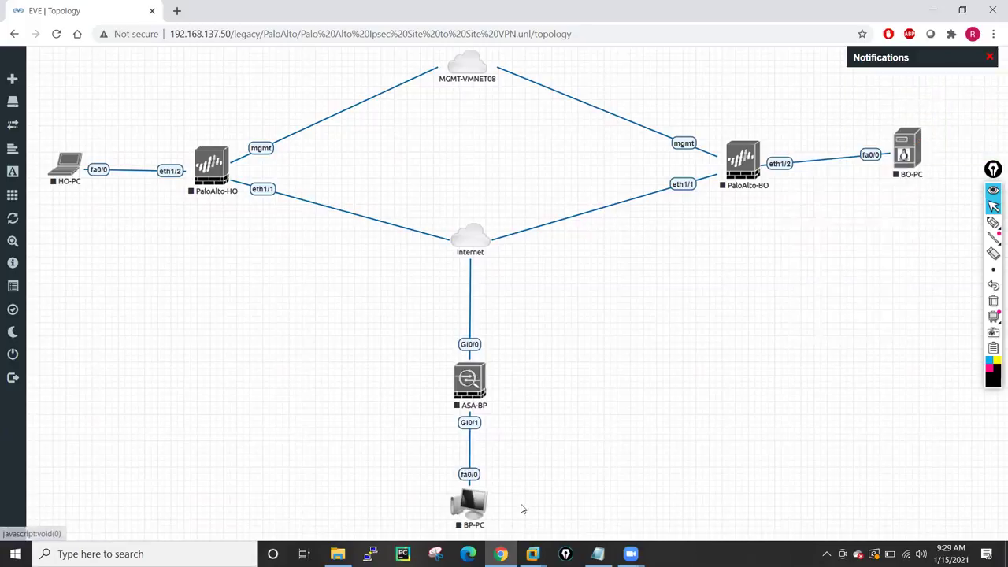
right_click(475, 502)
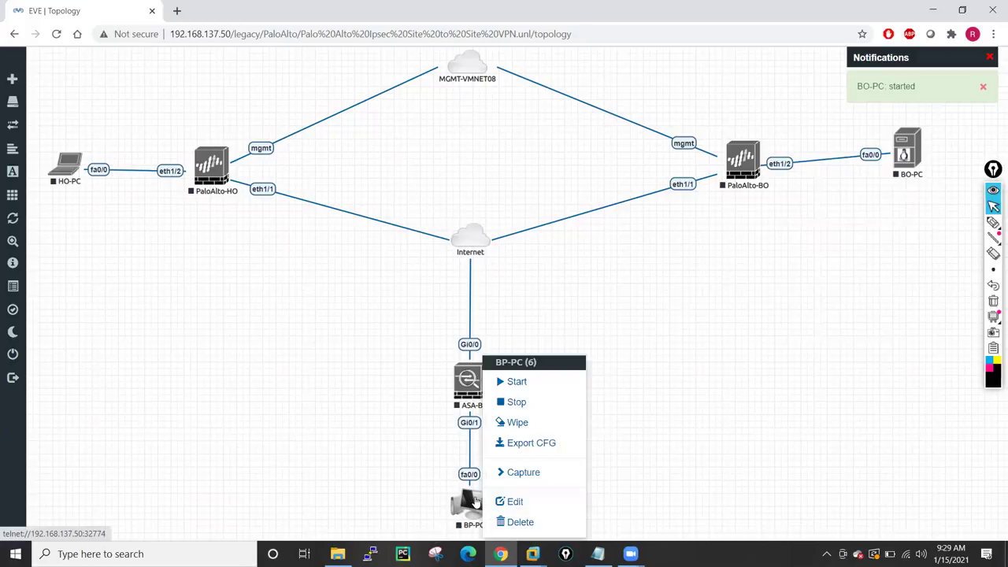
left_click(516, 383)
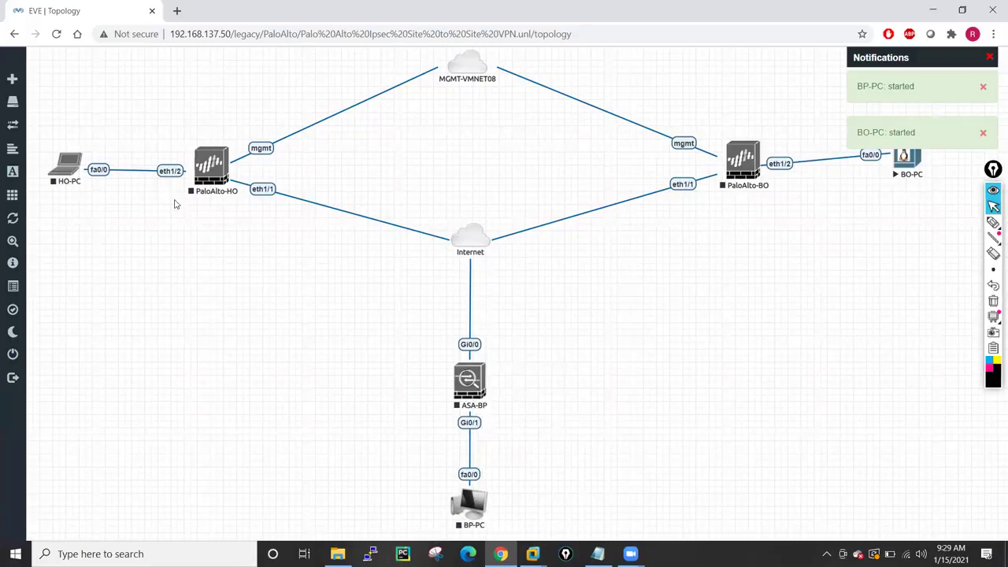
right_click(69, 172)
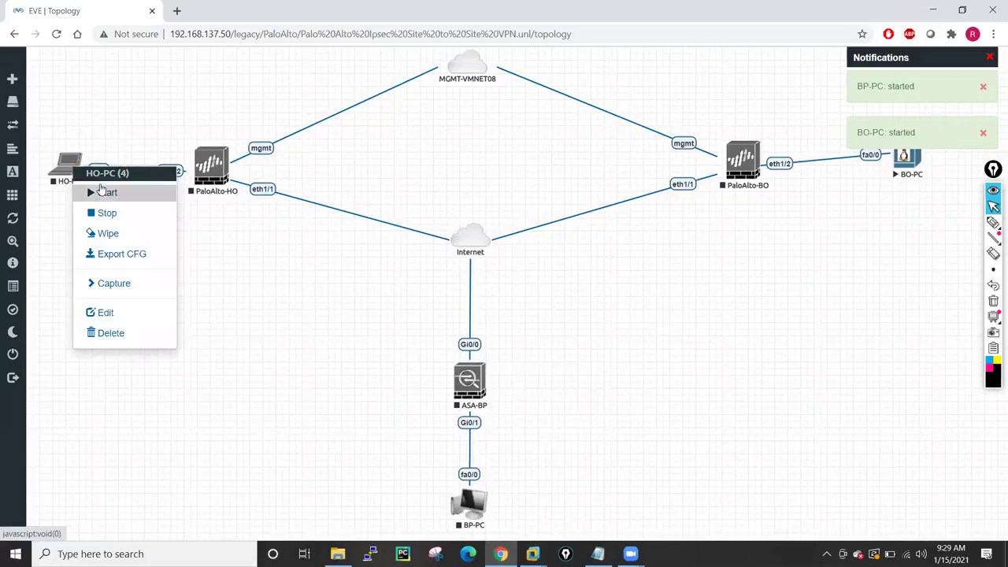
left_click(87, 193)
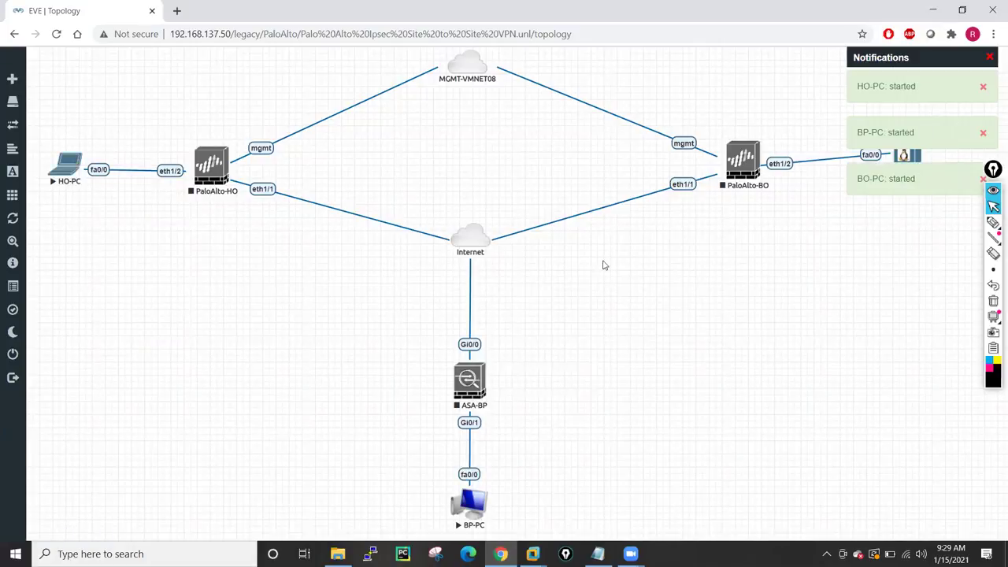
left_click(990, 57)
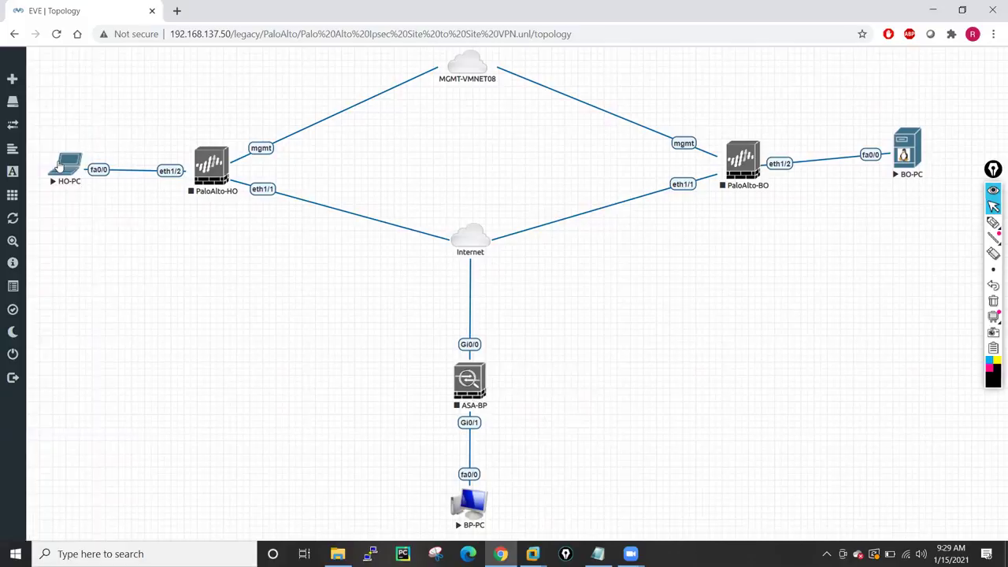
Stop the HO-PC, BO-PC and BP-PC nodes
right_click(67, 170)
left_click(77, 197)
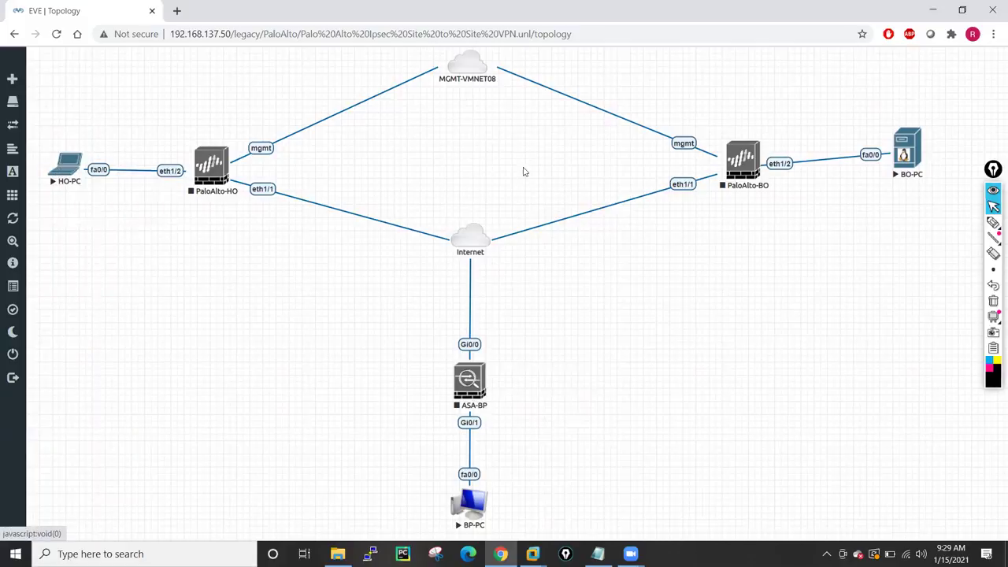
right_click(909, 147)
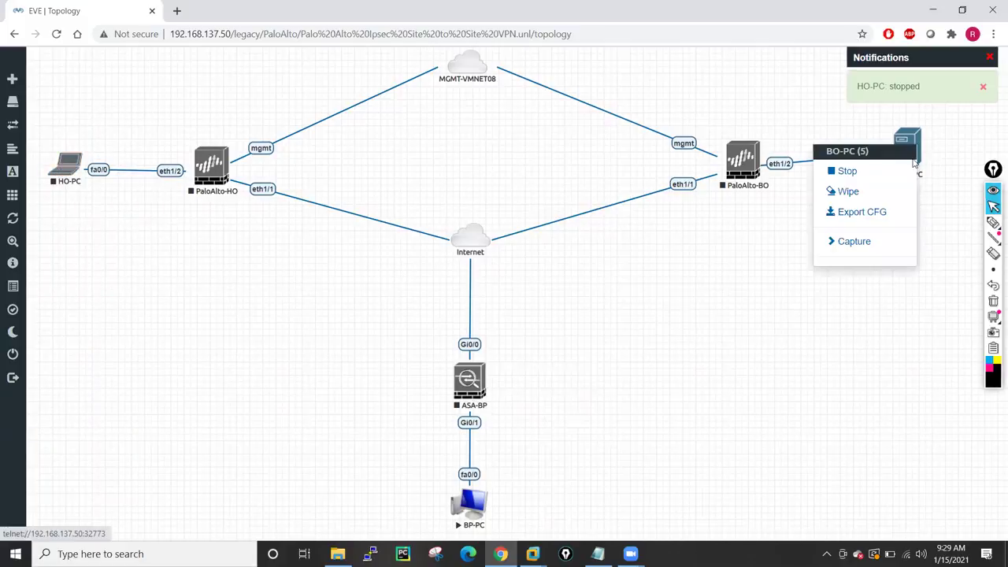
left_click(841, 175)
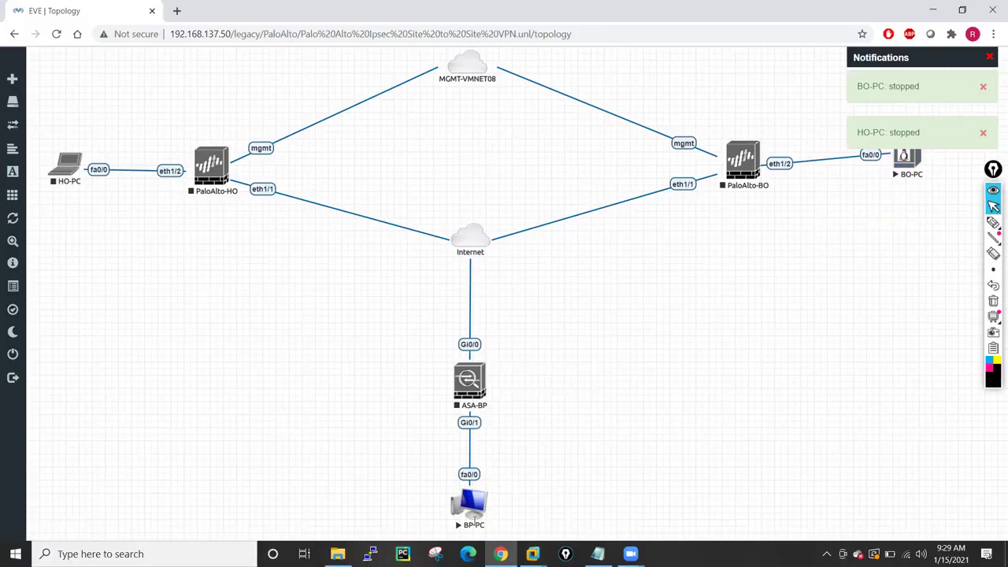
right_click(476, 499)
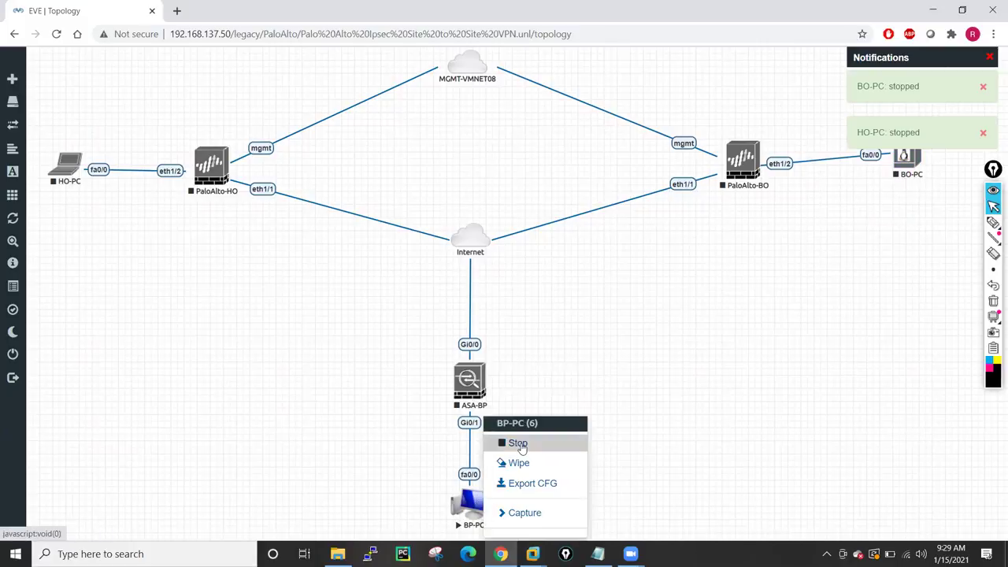
left_click(504, 444)
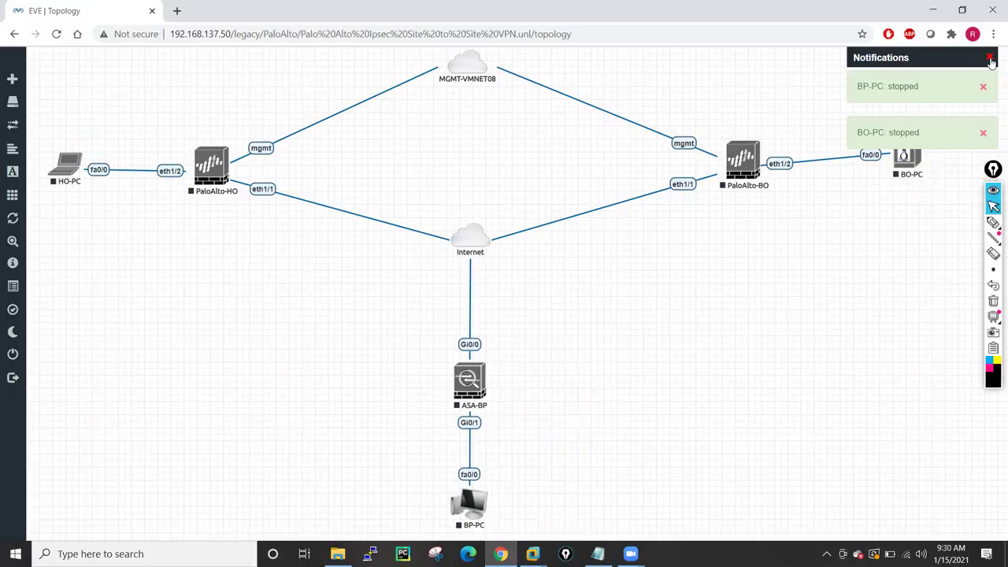
Clear the remaining notifications and move BO-PC slightly outward and down, level with PaloAlto-BO
left_click(983, 89)
left_click(984, 88)
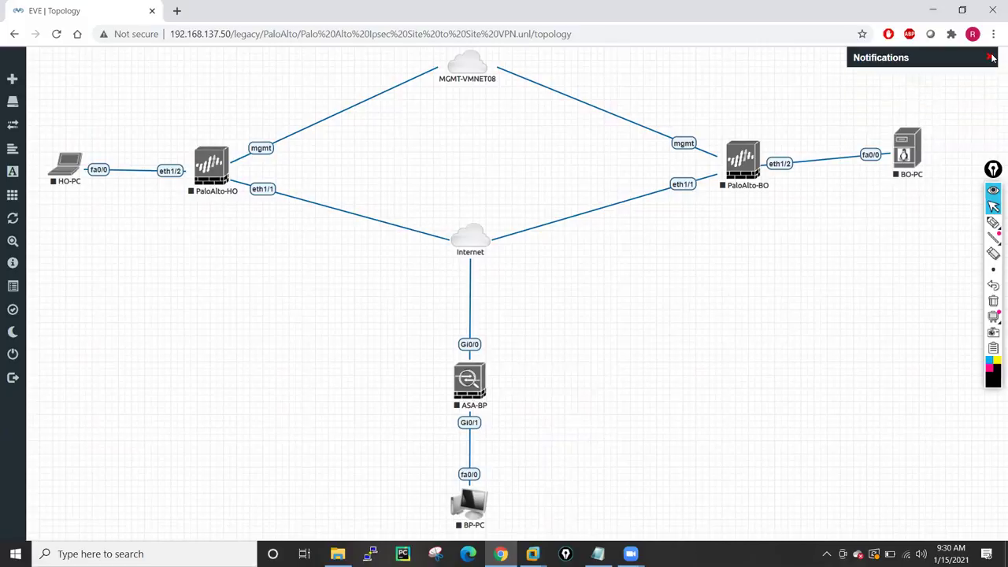
left_click_drag(911, 156, 925, 168)
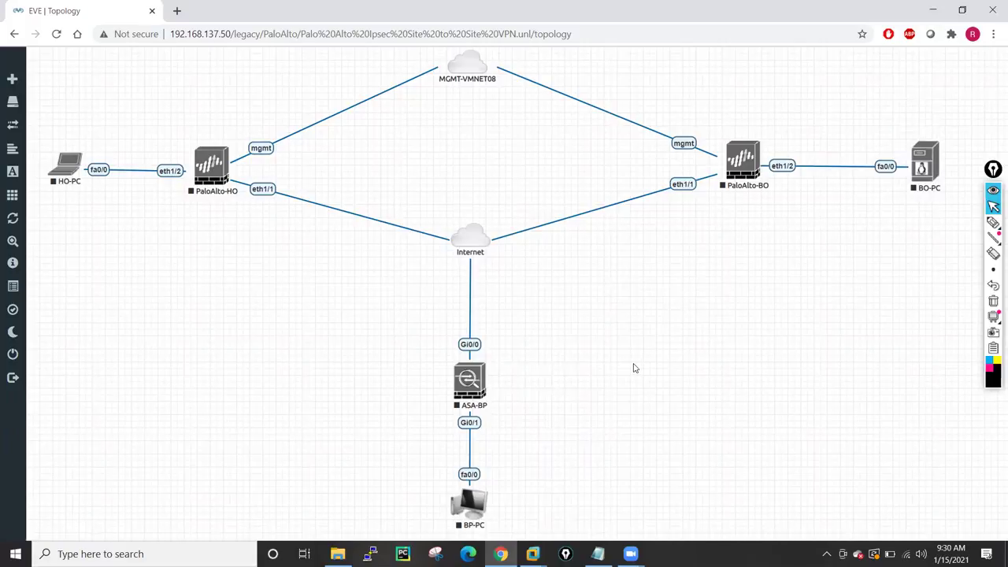
right_click(289, 315)
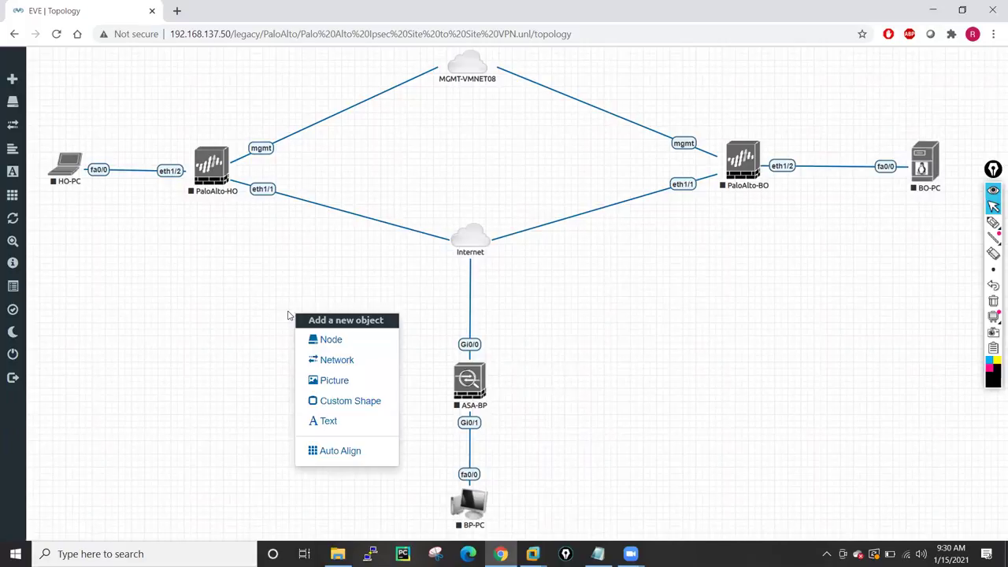
left_click(334, 381)
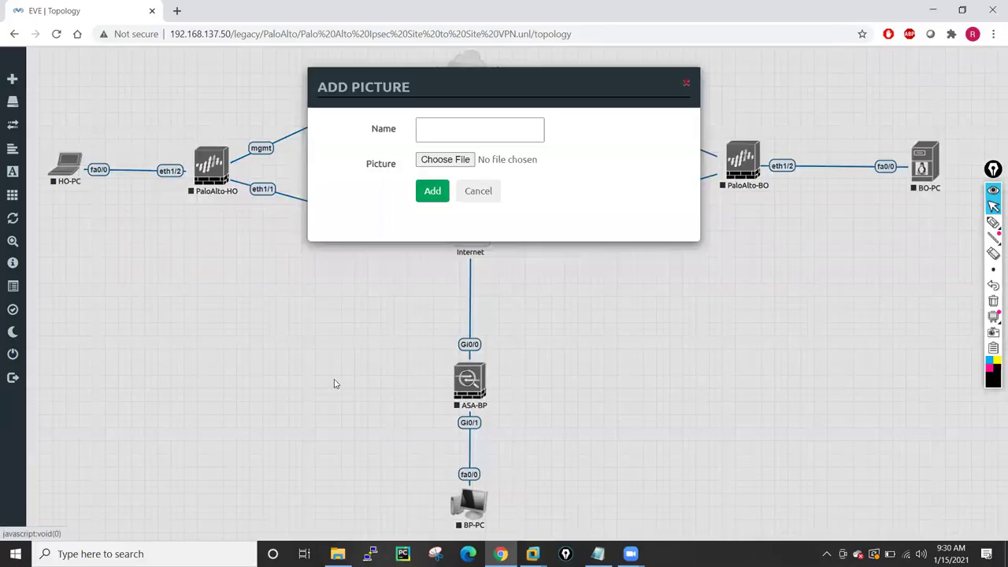
left_click(473, 193)
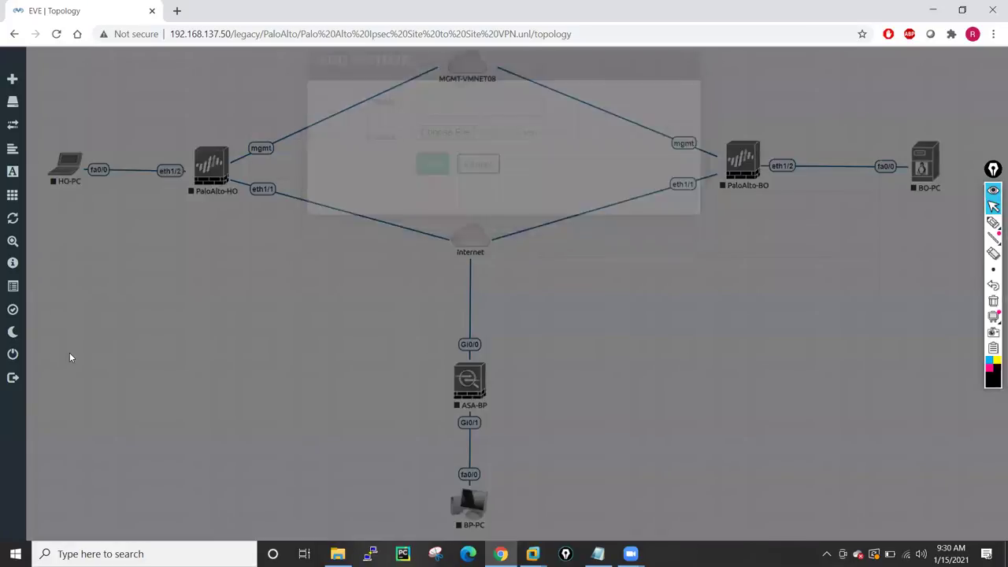
right_click(87, 340)
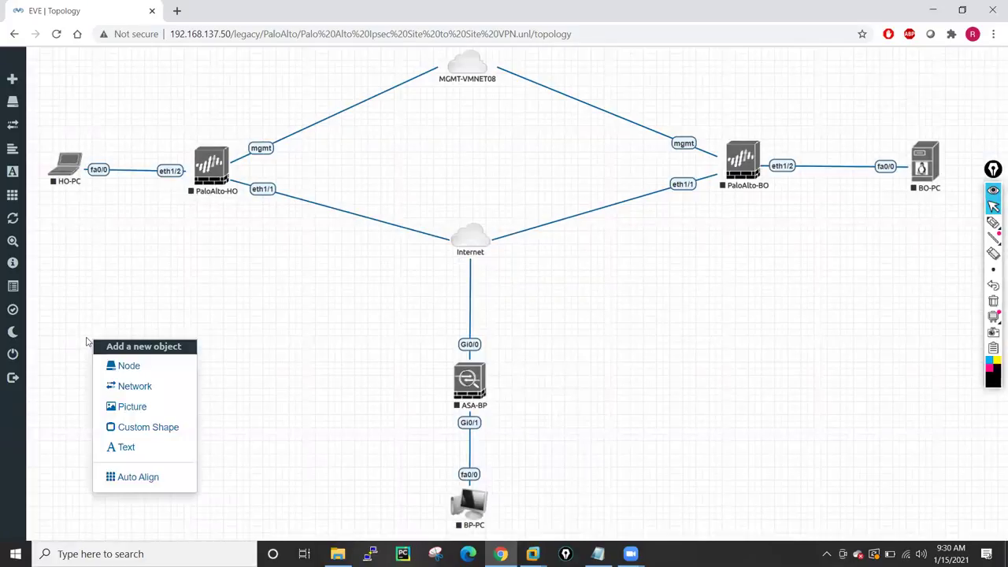
left_click(127, 407)
left_click(477, 191)
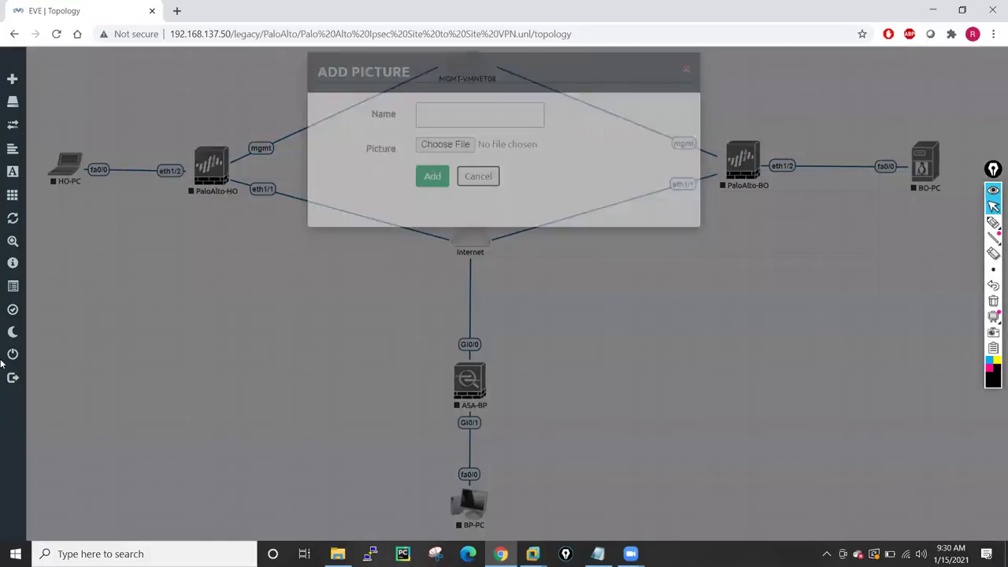
Begin a new square custom shape in the empty area below PaloAlto-HO and name it Internet
right_click(197, 290)
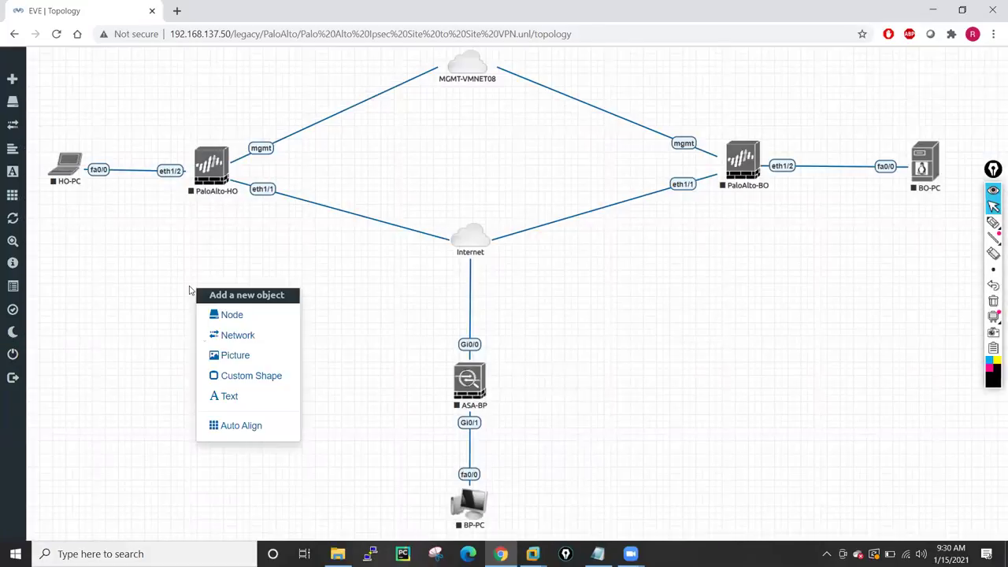
left_click(234, 383)
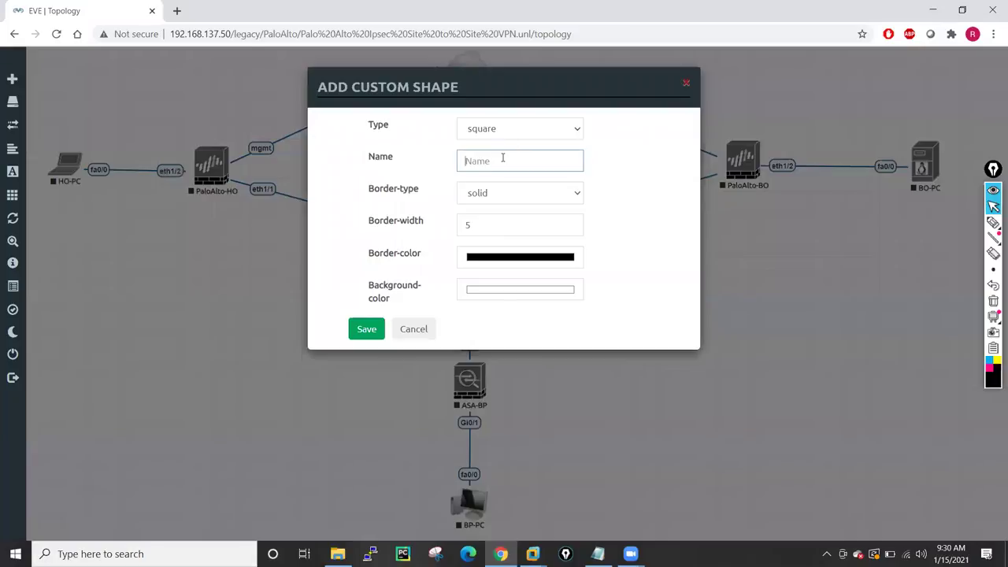
type("Internet")
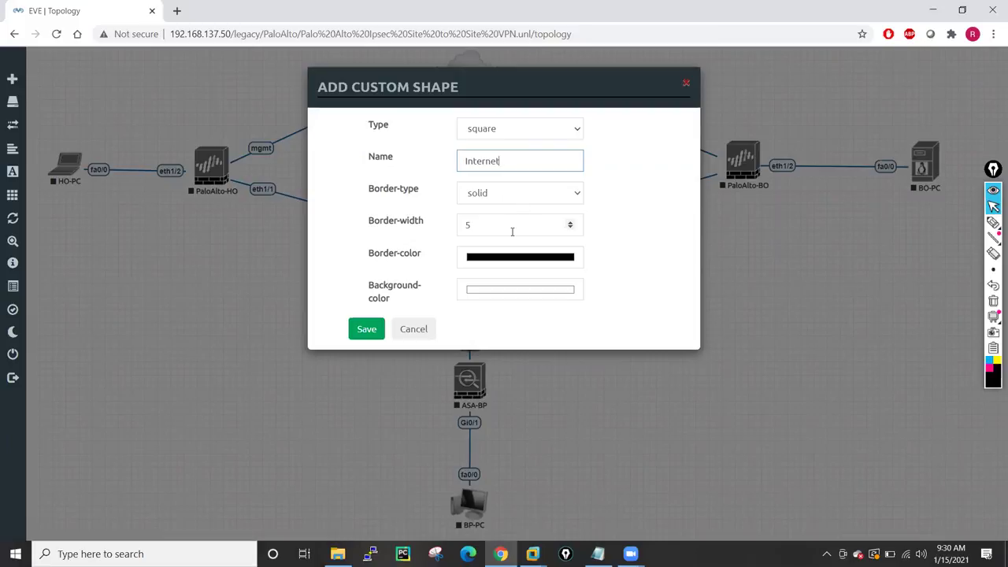
Give the Internet square a red background (RGB 255, 0, 0) and save the shape
left_click(504, 293)
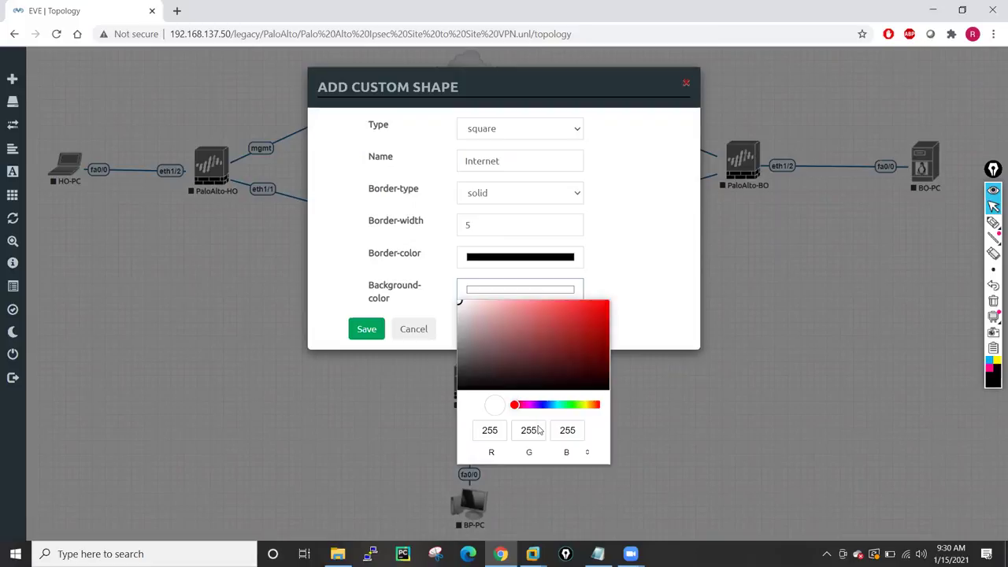
left_click(543, 431)
key("BackSpace")
key("BackSpace")
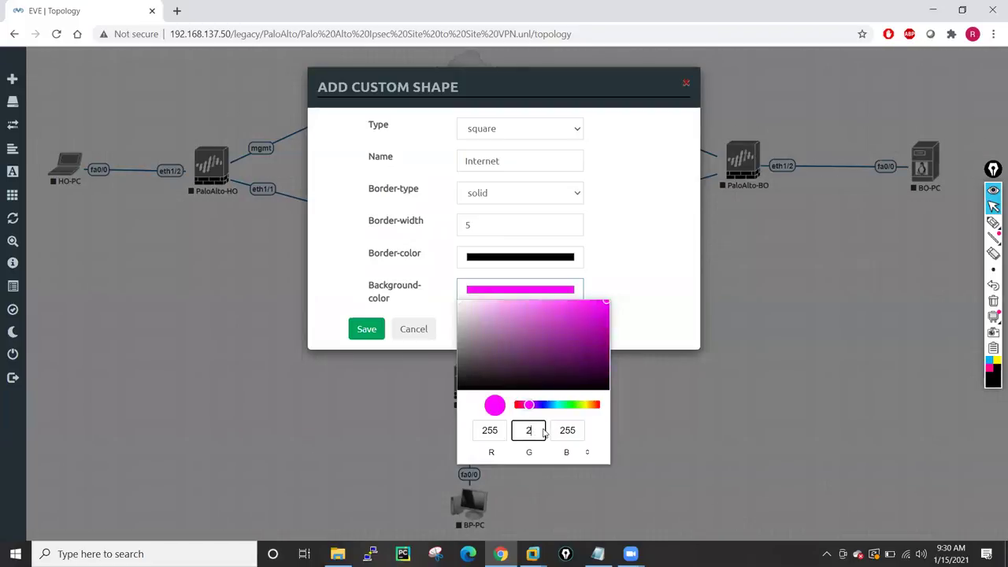
left_click(578, 432)
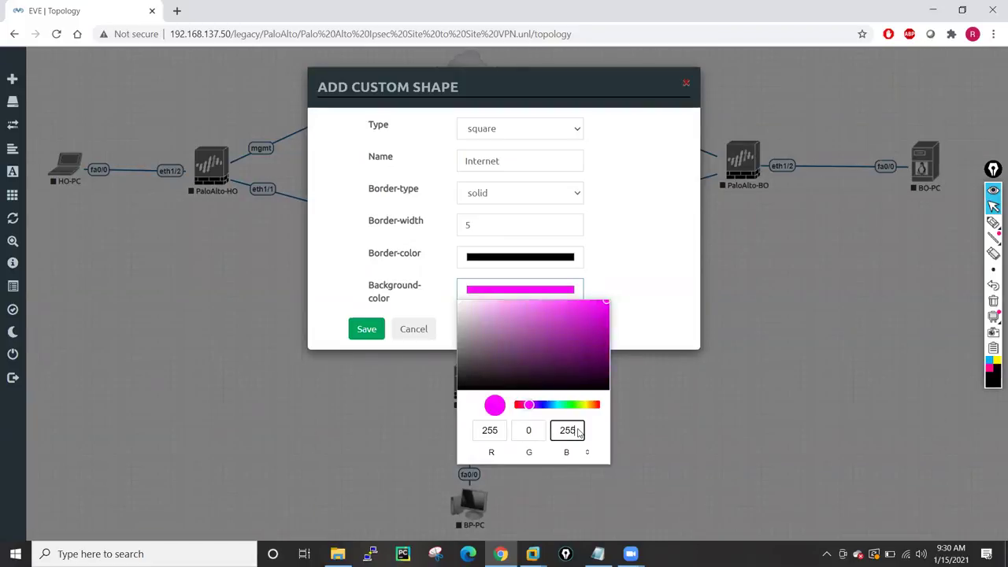
key("BackSpace")
key("BackSpace")
key("BackSpace")
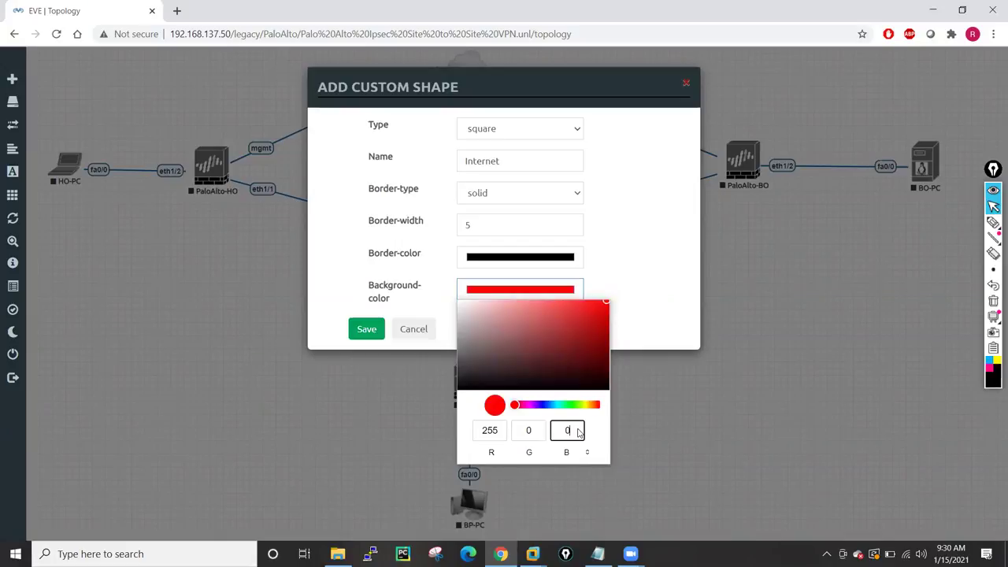
type("0")
left_click(330, 286)
left_click(366, 329)
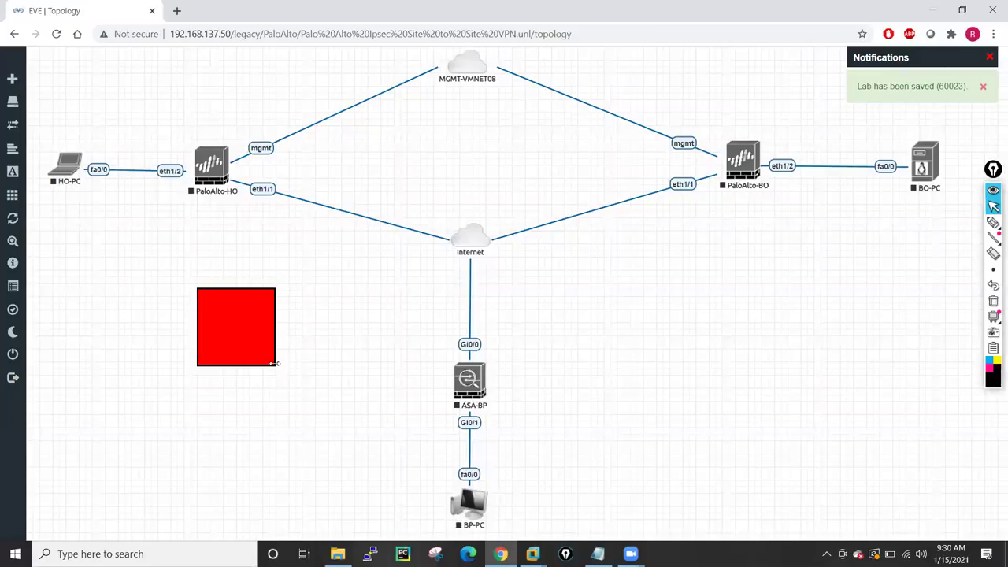
Enlarge the red shape into a wide rectangle and place it around the Internet cloud, spanning from PaloAlto-HO to PaloAlto-BO and down to ASA-BP
left_click_drag(273, 364, 557, 290)
left_click_drag(590, 326, 740, 314)
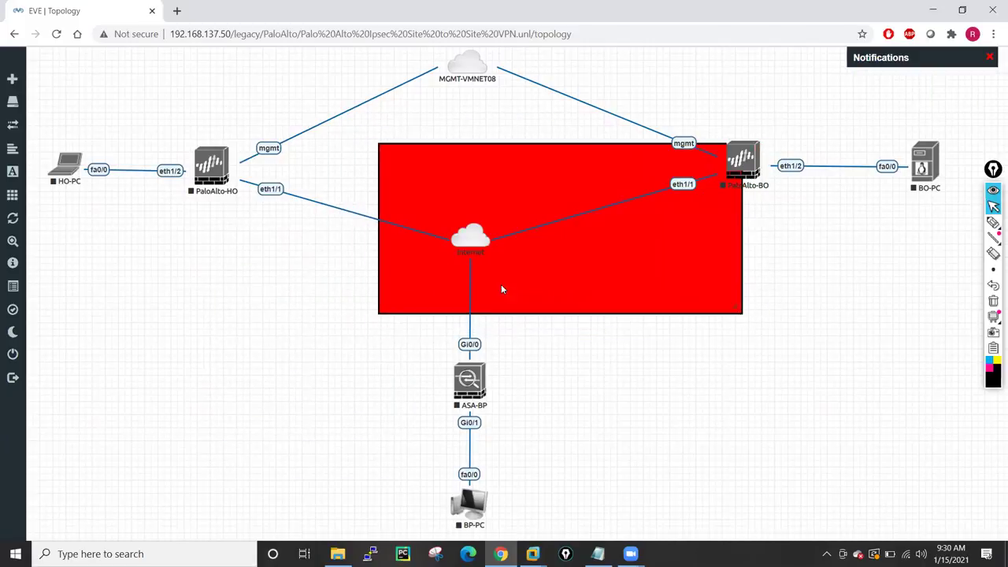
left_click_drag(580, 265, 459, 276)
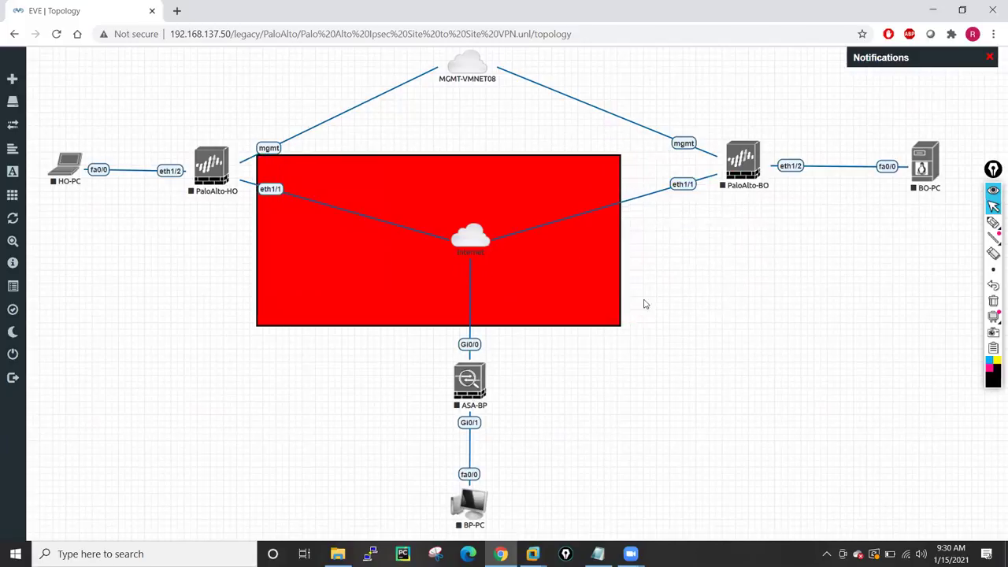
left_click_drag(612, 319, 715, 320)
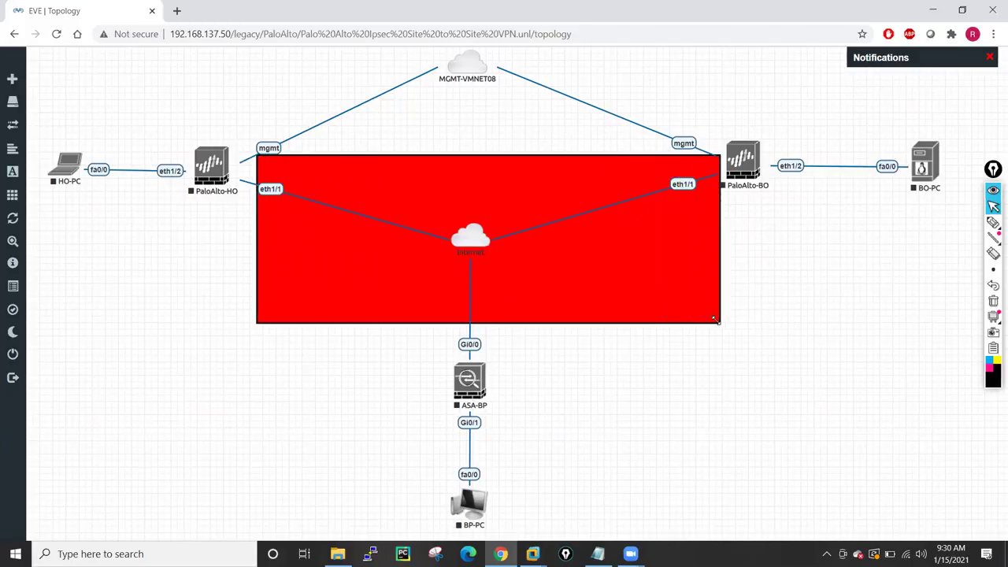
mouse_move(544, 286)
left_mouse_down()
mouse_move(532, 298)
mouse_move(543, 298)
left_mouse_up()
Begin a new text object in the empty area below PaloAlto-BO
right_click(768, 356)
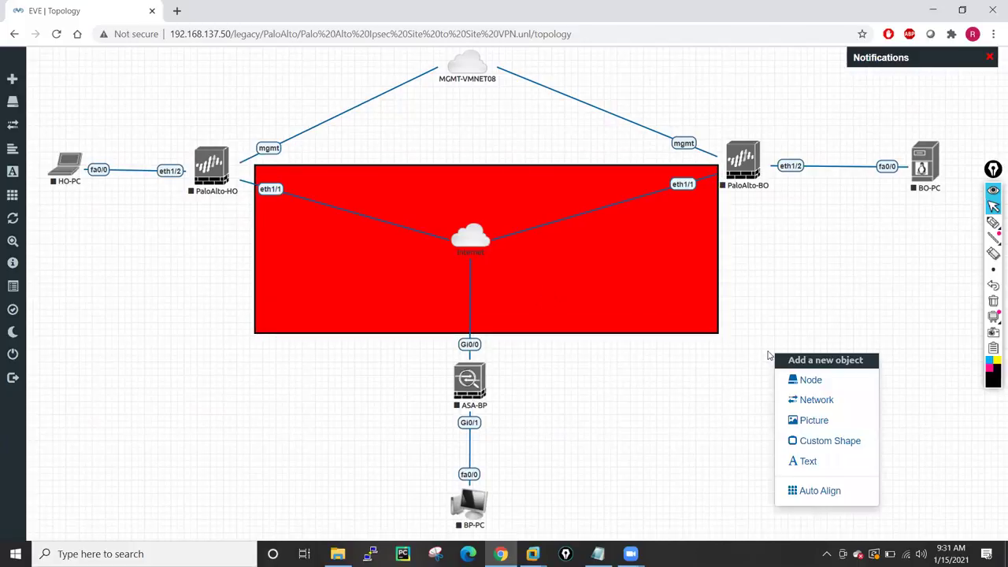
left_click(800, 459)
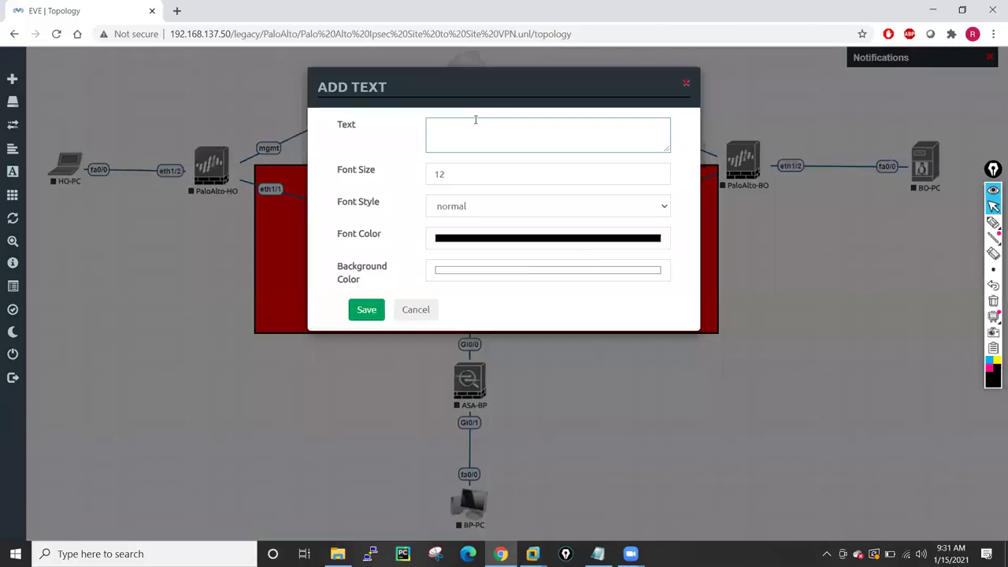